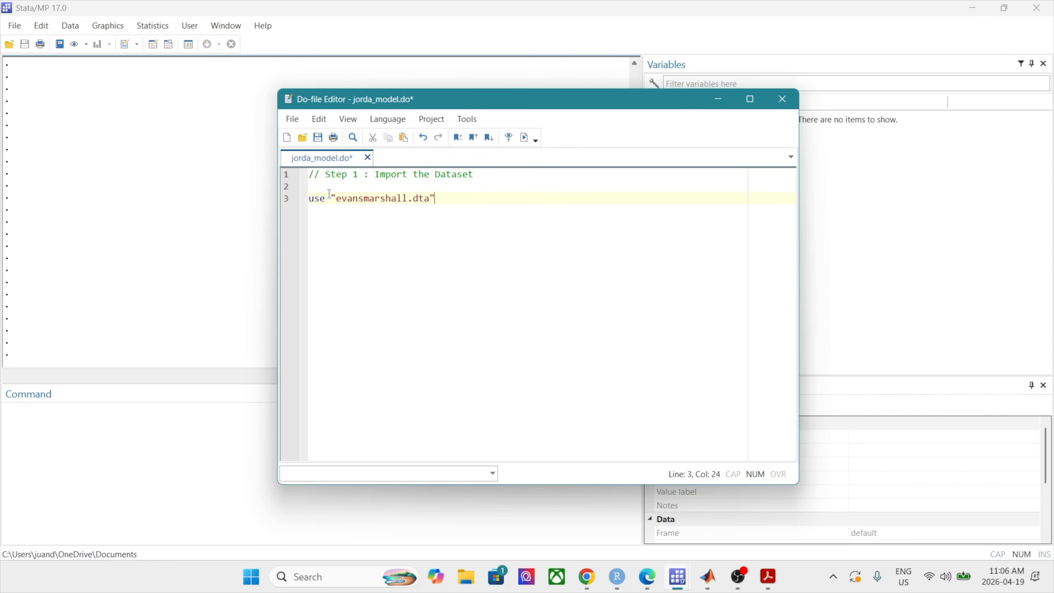
# Complete the evansmarshall.dta import line with the clear option and declare the time series below it with "tsset t"
pyautogui.write(', clear')
pyautogui.press('Return')
pyautogui.write('ts')
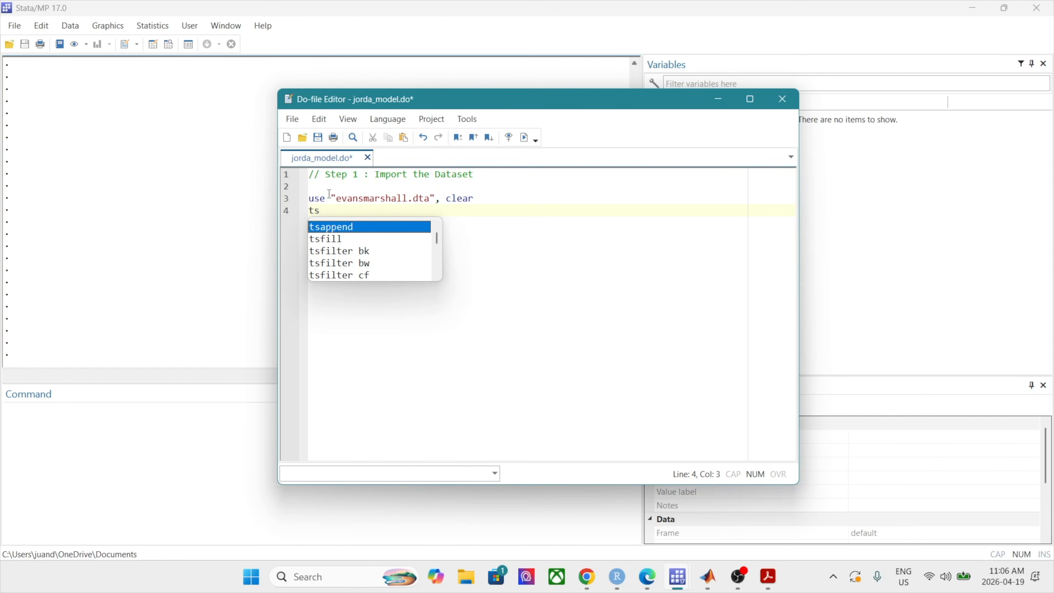
pyautogui.write('set t')
pyautogui.press('Return')
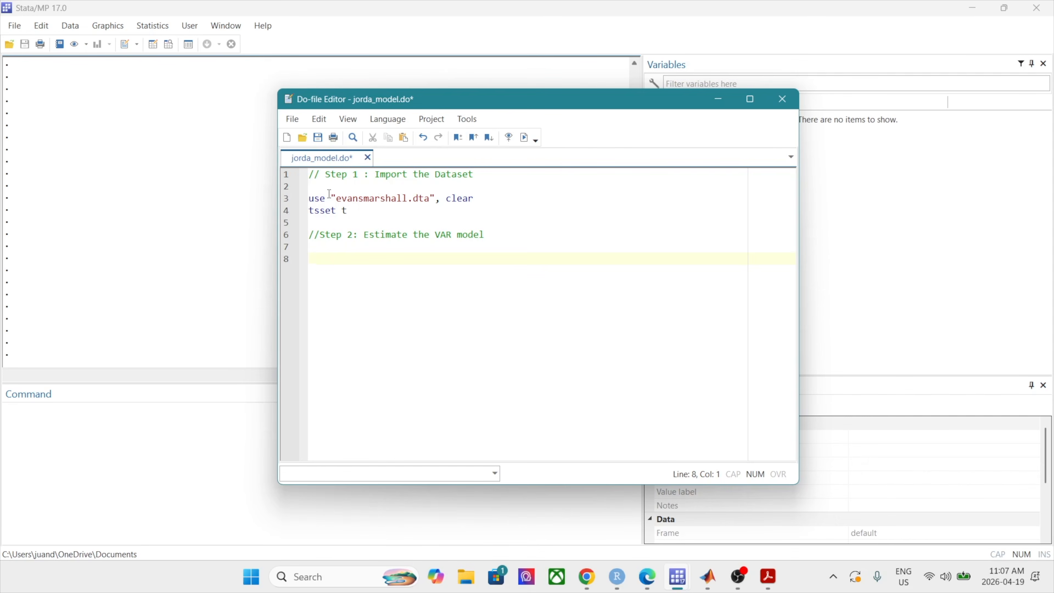
# Under Step 2, write the VAR estimation command "var em p pcom ff nbrx m2, lags(1/12)"
pyautogui.write('var em p pcom ff')
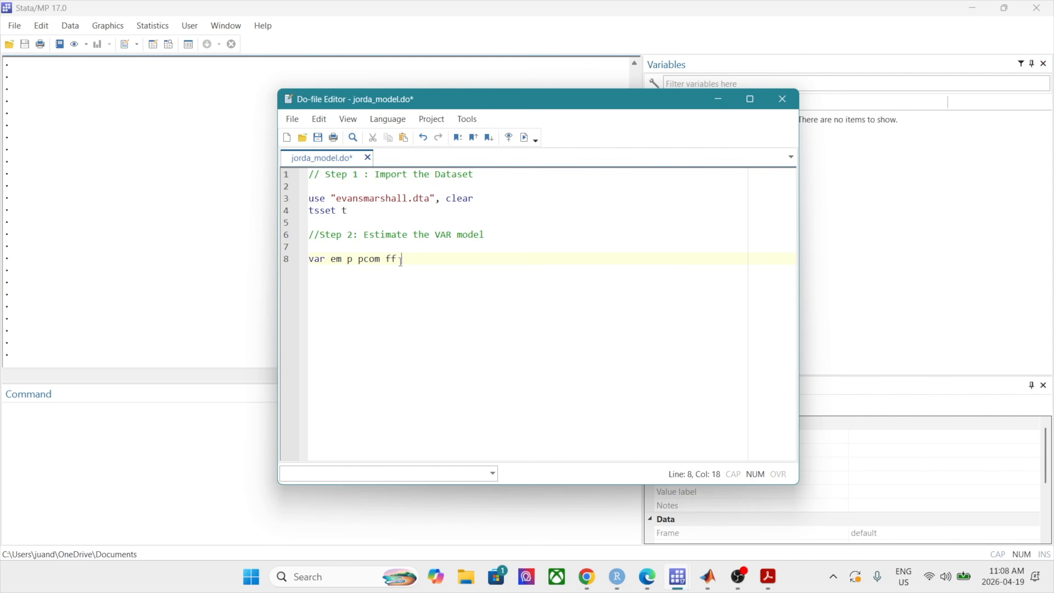
pyautogui.write('mbrx m2, lags(1/12')
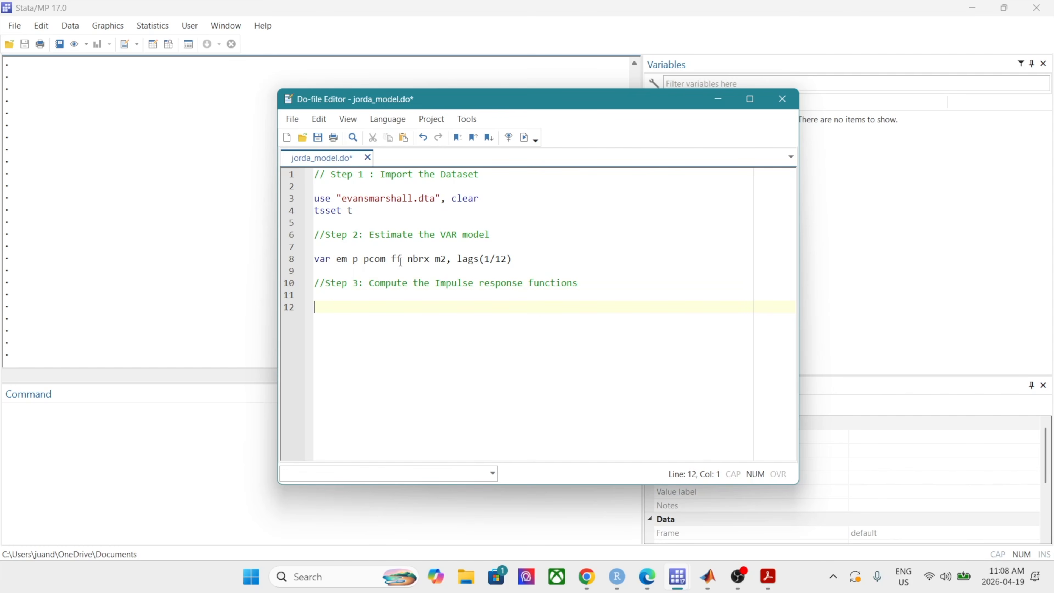
# Under Step 3, write the command "irf set var12_irfs, replace" to define the impulse response file
pyautogui.write('irf set va')
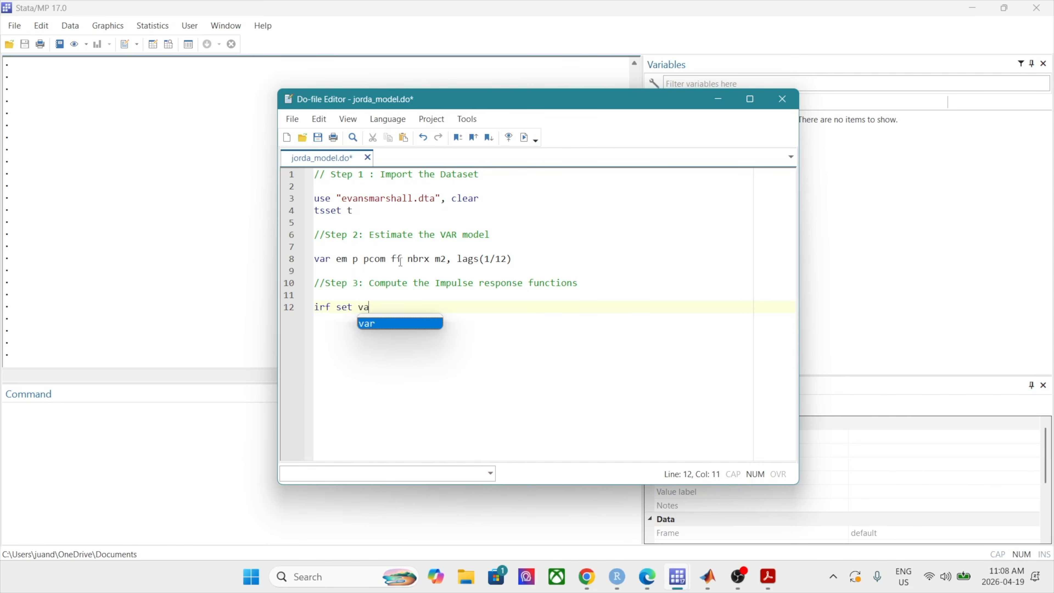
pyautogui.write('r12_irfs.')
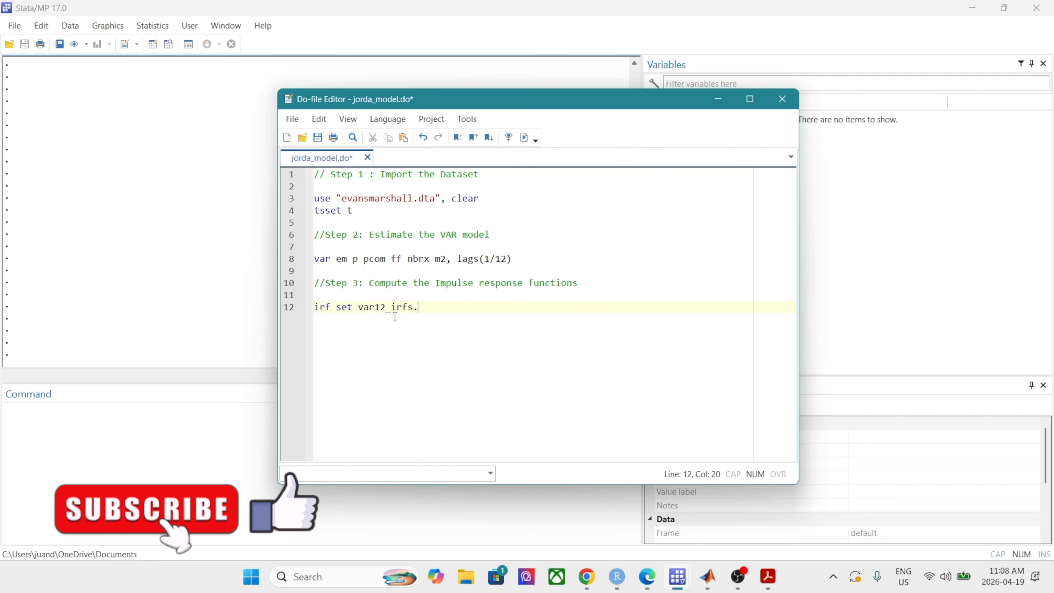
pyautogui.press('BackSpace')
pyautogui.write(',')
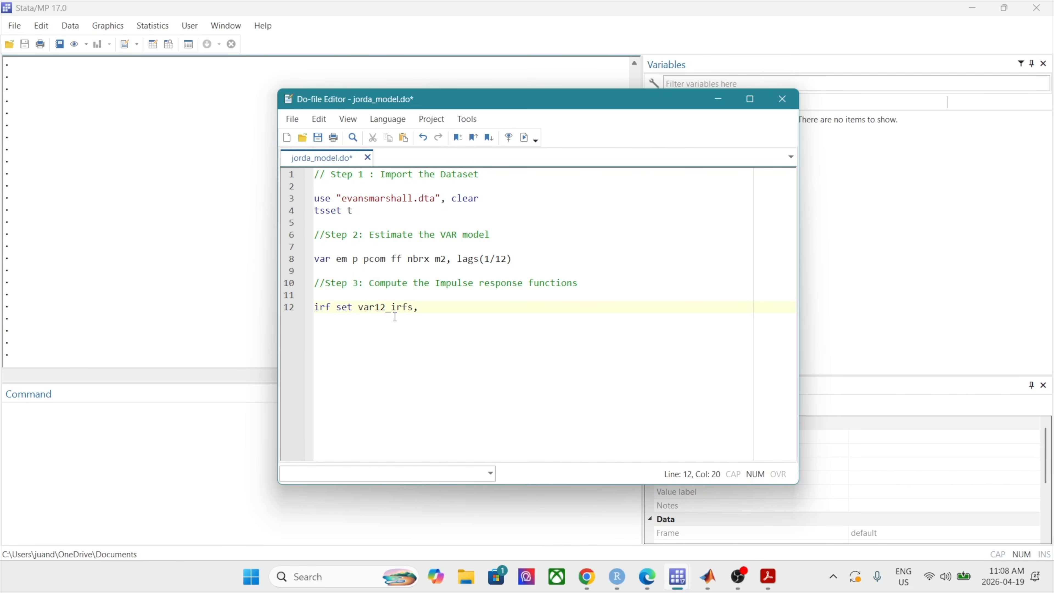
pyautogui.write(' replace')
pyautogui.press('Return')
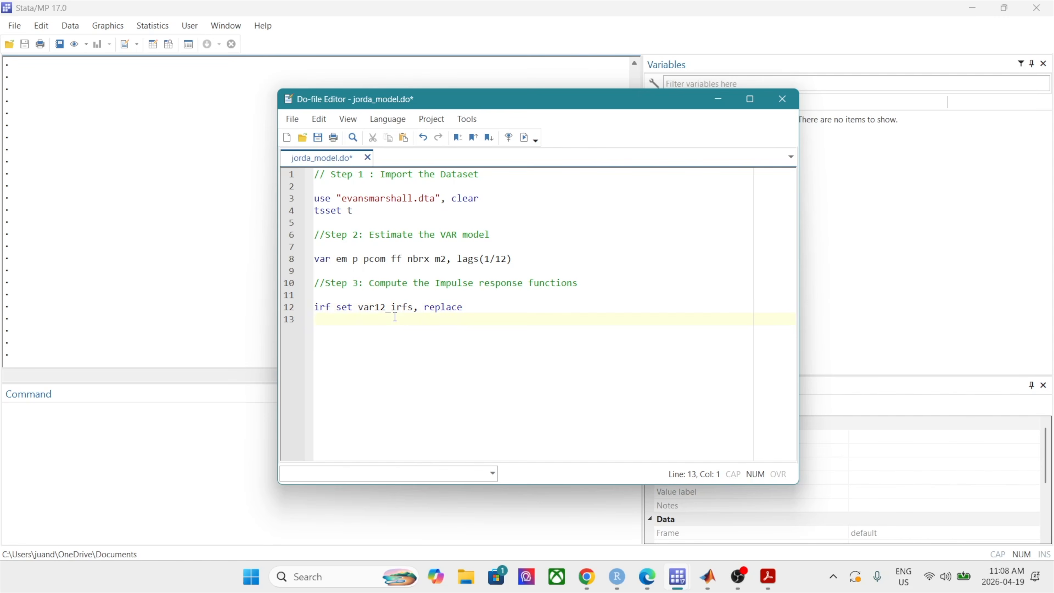
# Add the command "irf create var12, step(24)" below the irf set line
pyautogui.write('irf')
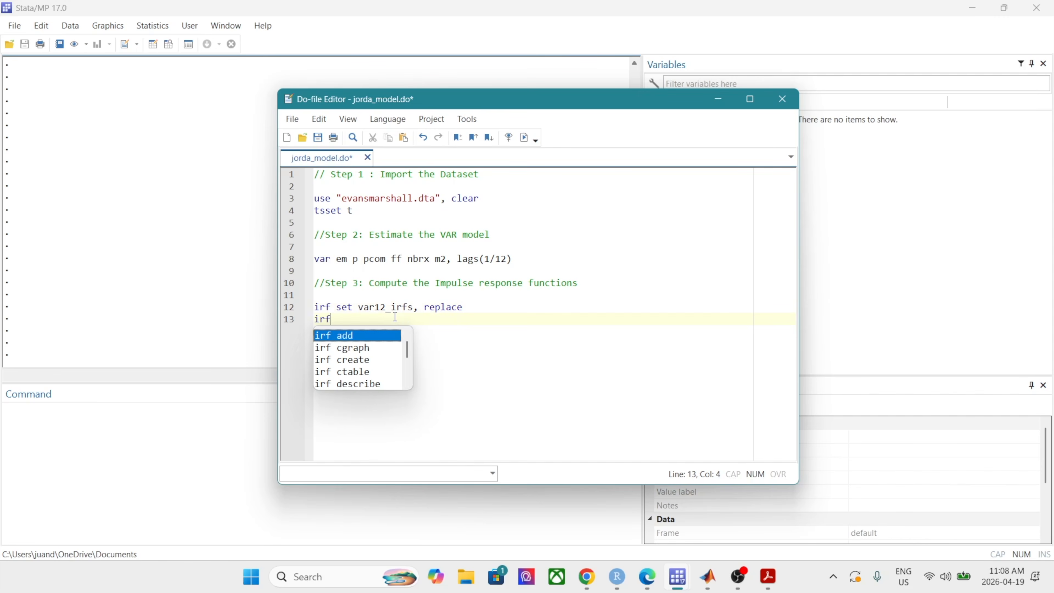
pyautogui.write(' create var12,')
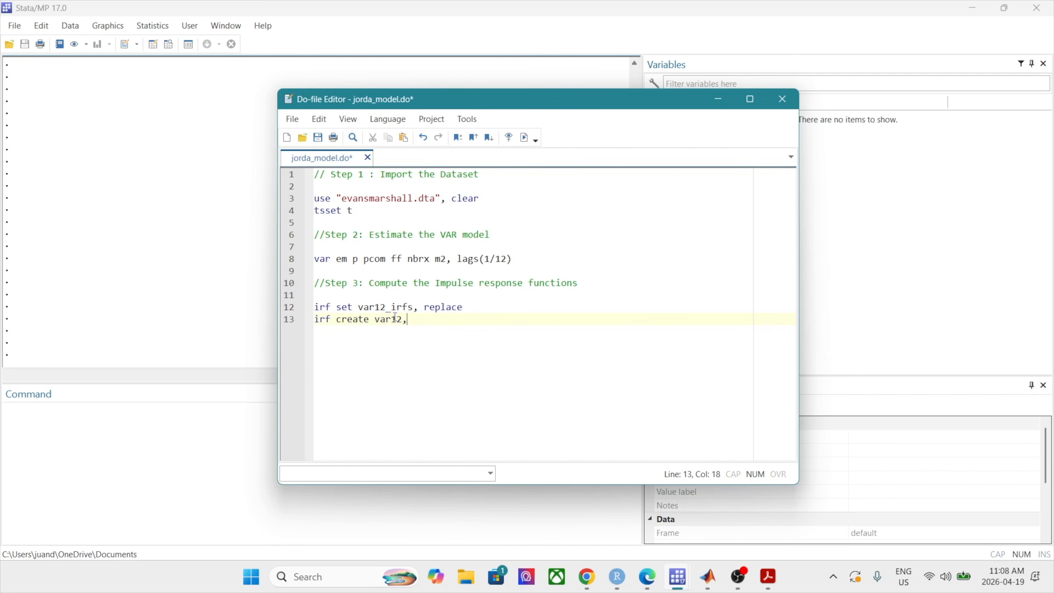
pyautogui.write(' step(24')
pyautogui.press('Return')
# Add the graph command "irf graph oirf, impulse(ff) response(em p pcom ff nbrx m2)" to the script
pyautogui.write('irf graph oirf, ')
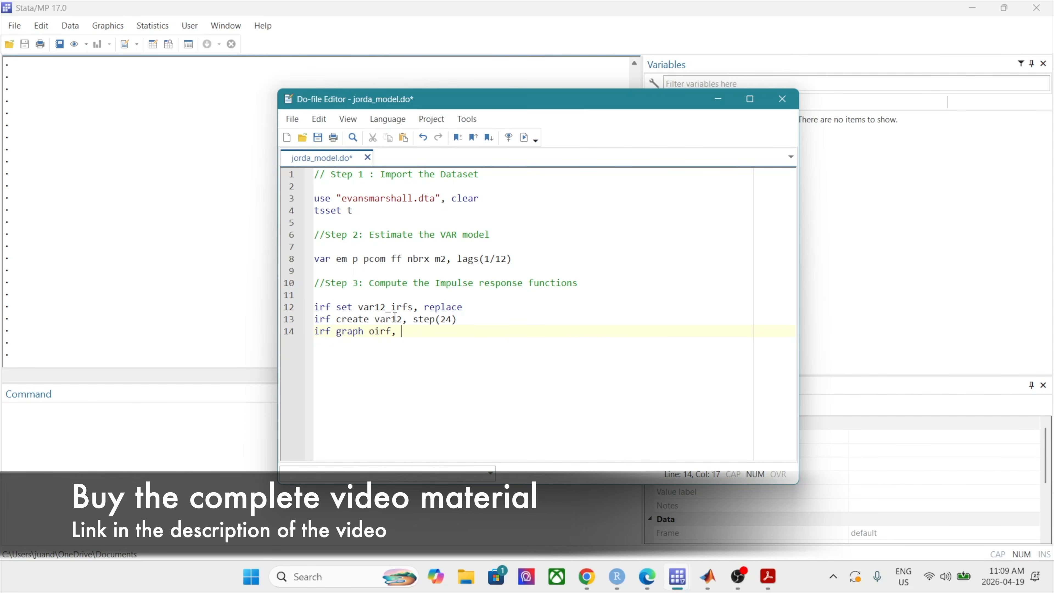
pyautogui.write('impulse (ff) ')
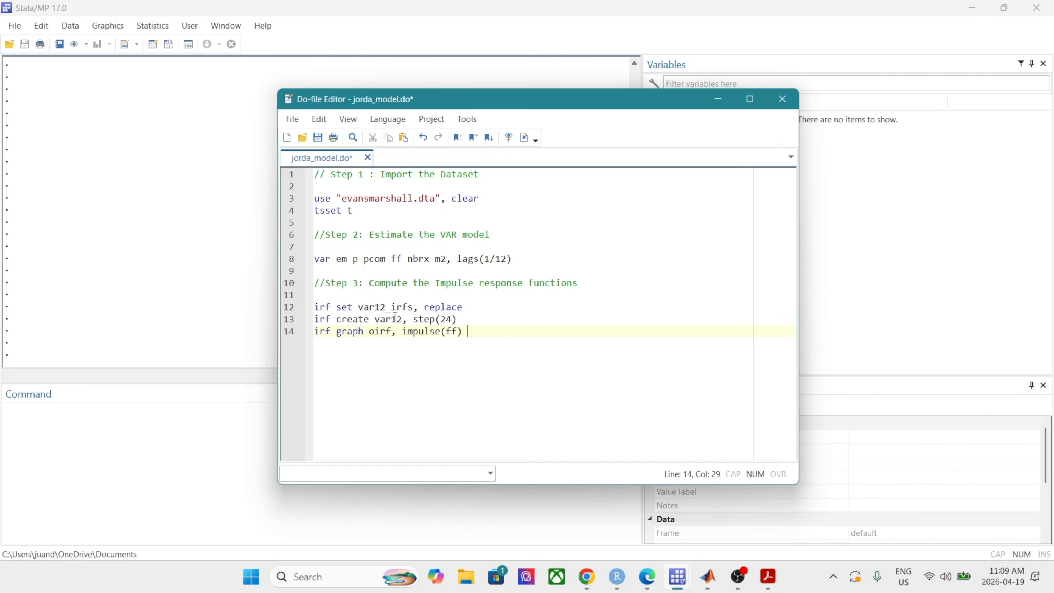
pyautogui.write('response(')
pyautogui.write('e,')
pyautogui.press('BackSpace')
pyautogui.press('BackSpace')
pyautogui.write('m p pcom ff nbrx m2')
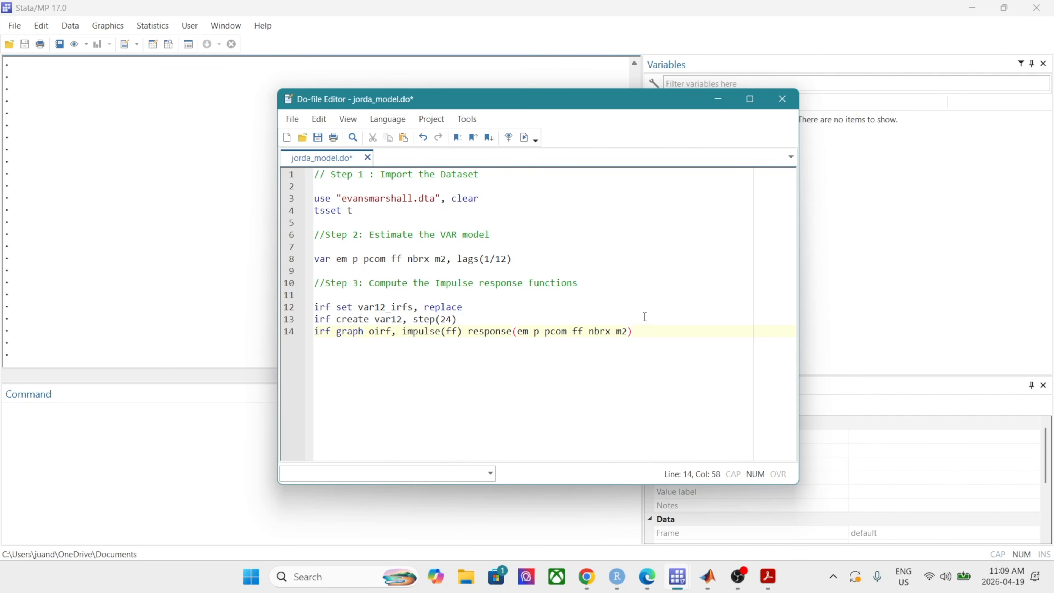
# Run the whole script, then examine the VAR coefficient tables and the impulse response graph in a maximized window
pyautogui.moveTo(637, 333); pyautogui.dragTo(270, 166)
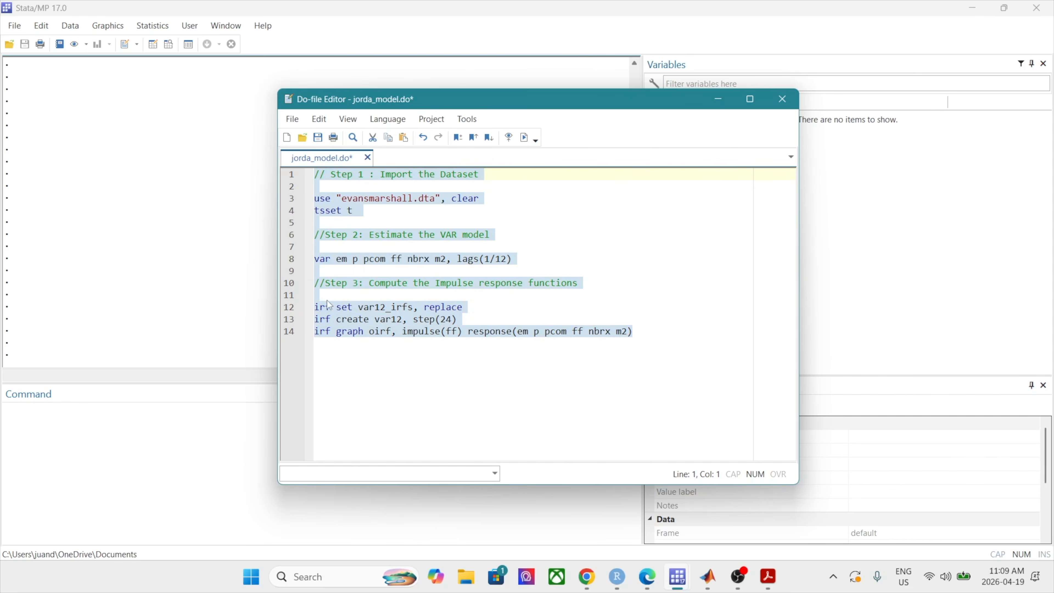
pyautogui.click(526, 138)
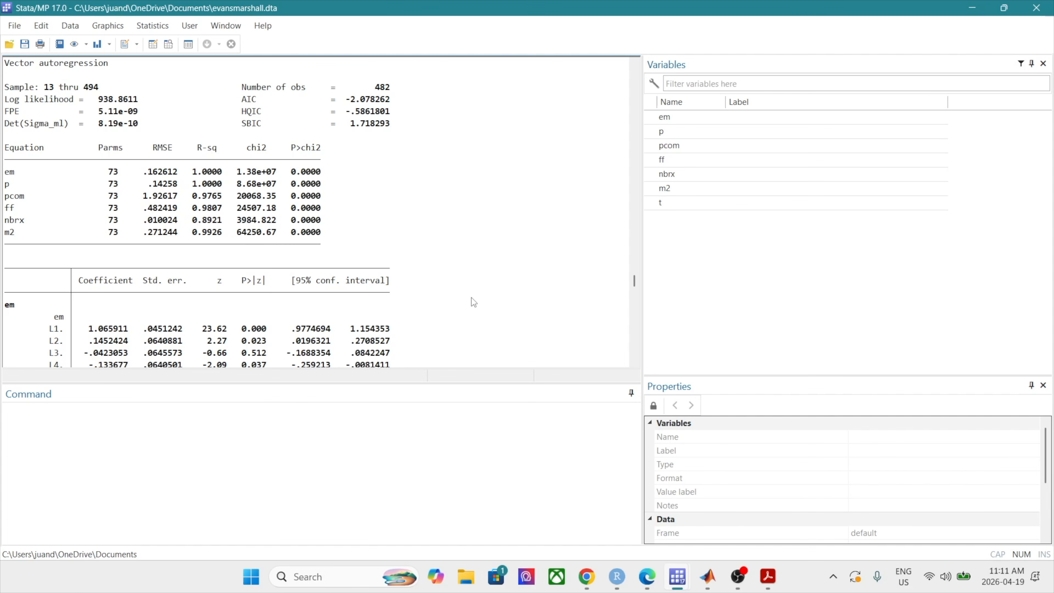
pyautogui.scroll(-11, 128, 250)
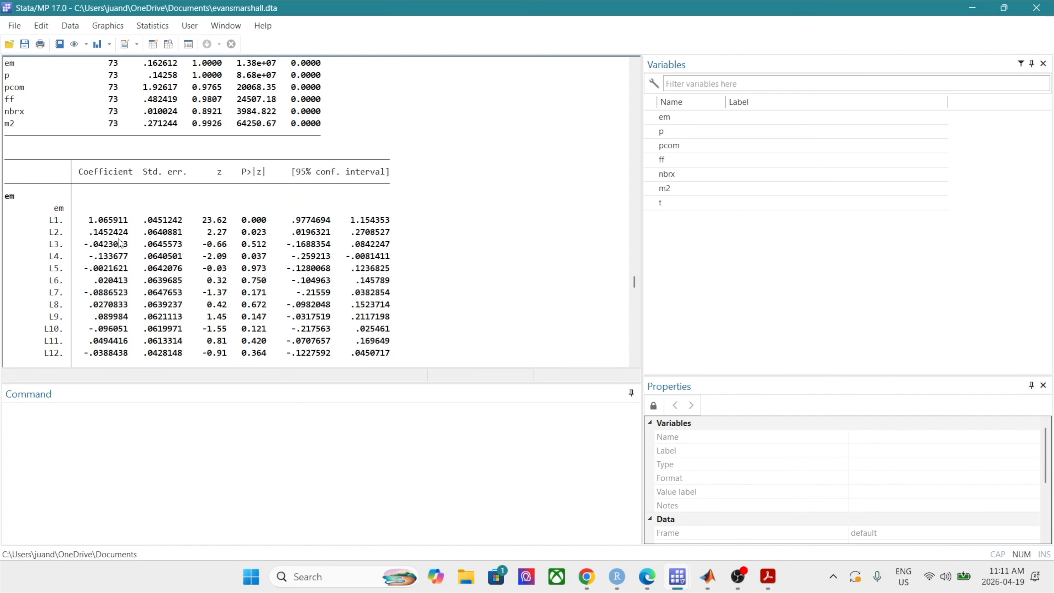
pyautogui.scroll(-11, 127, 311)
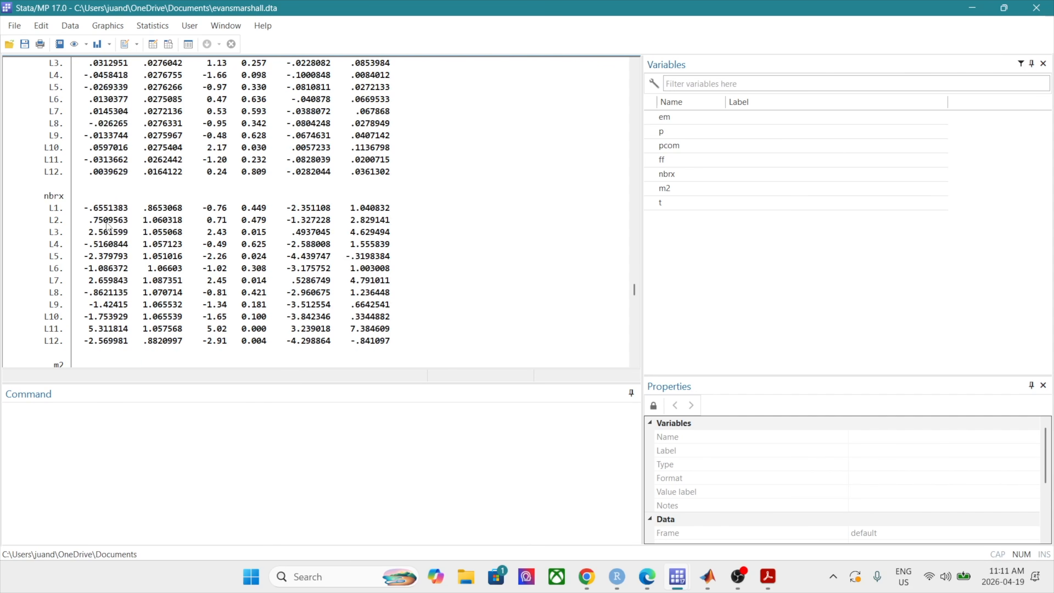
pyautogui.scroll(-4, 97, 335)
pyautogui.scroll(-20, 102, 327)
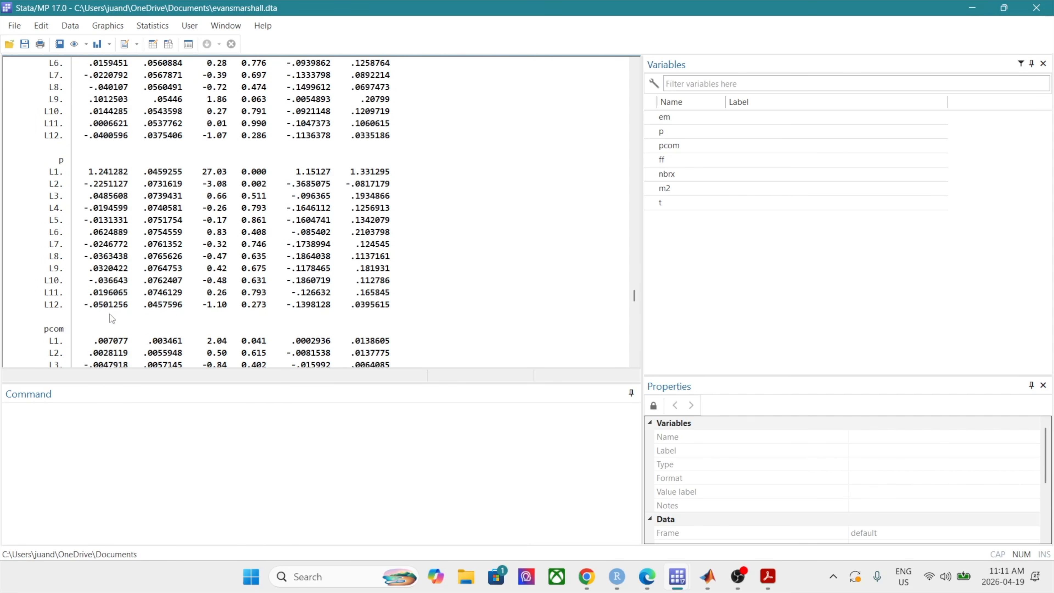
pyautogui.scroll(-8, 112, 321)
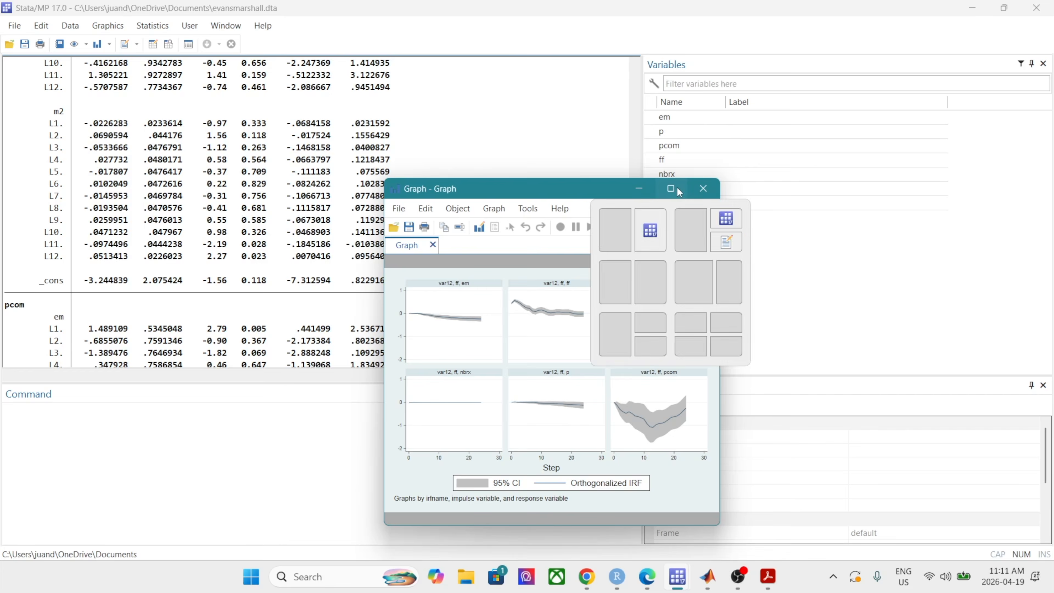
pyautogui.click(672, 188)
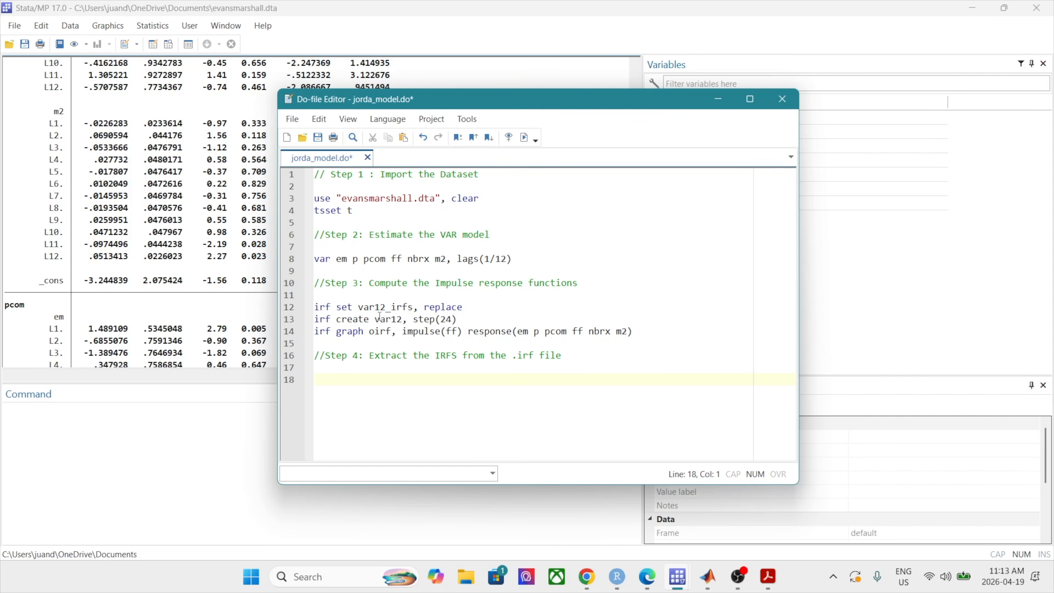
# Under Step 4, write the line "use var12_irf.irf, clear" to load the impulse response file
pyautogui.write('use var12_irf')
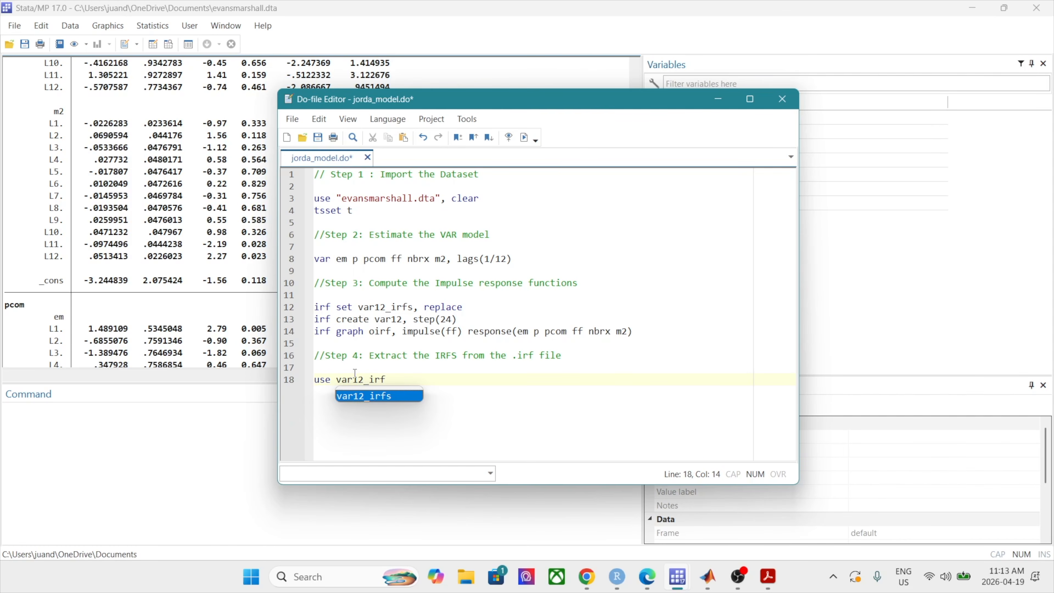
pyautogui.write('.irf')
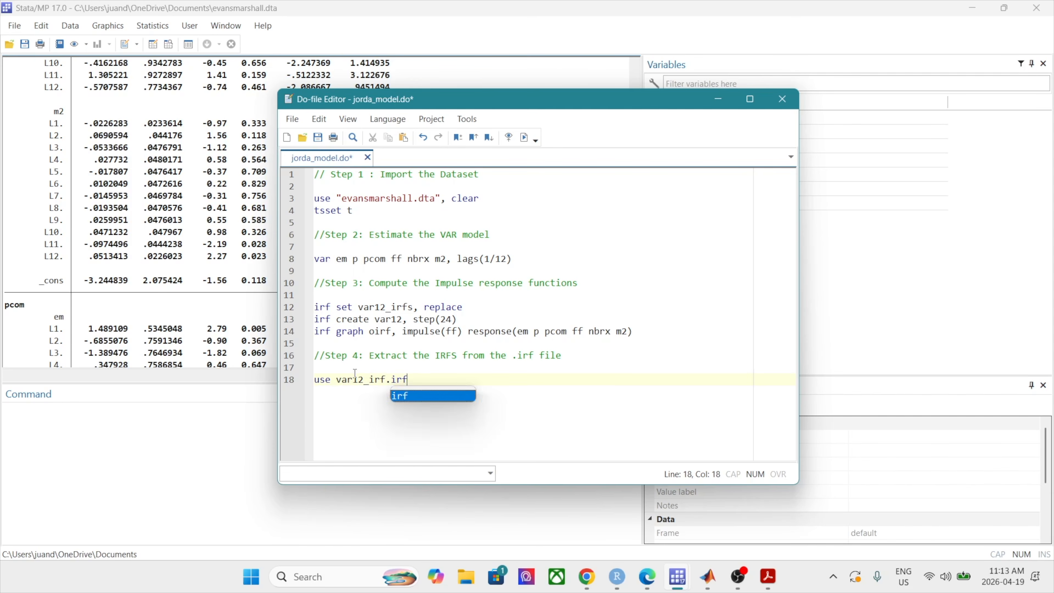
pyautogui.write(', clear')
pyautogui.press('Return')
# Add the filter lines keep if irfname == "var12" and keep if impulse == "ff"
pyautogui.write('keep')
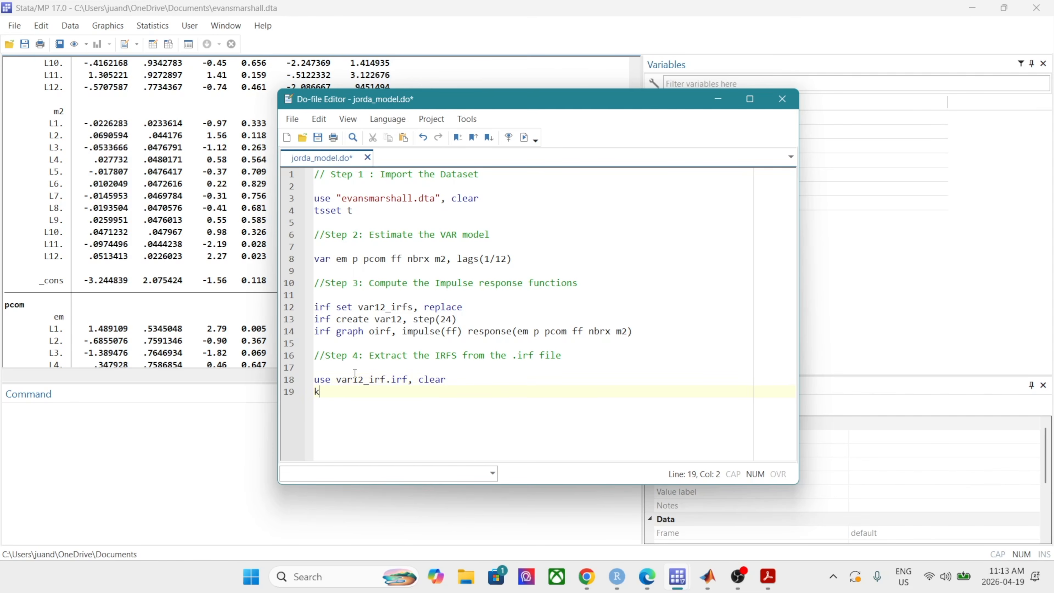
pyautogui.write('if ir')
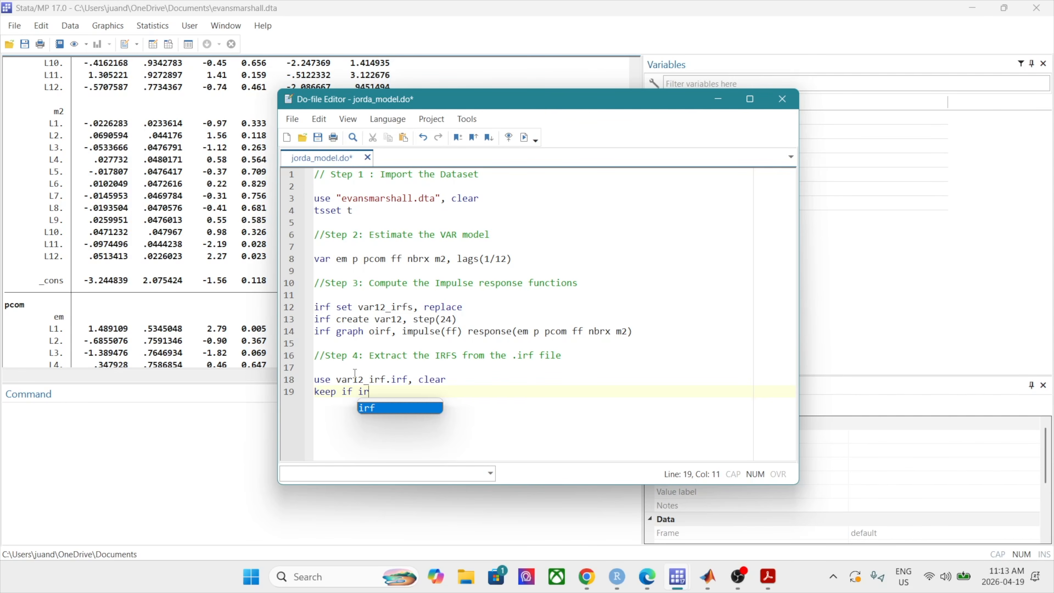
pyautogui.write('fname')
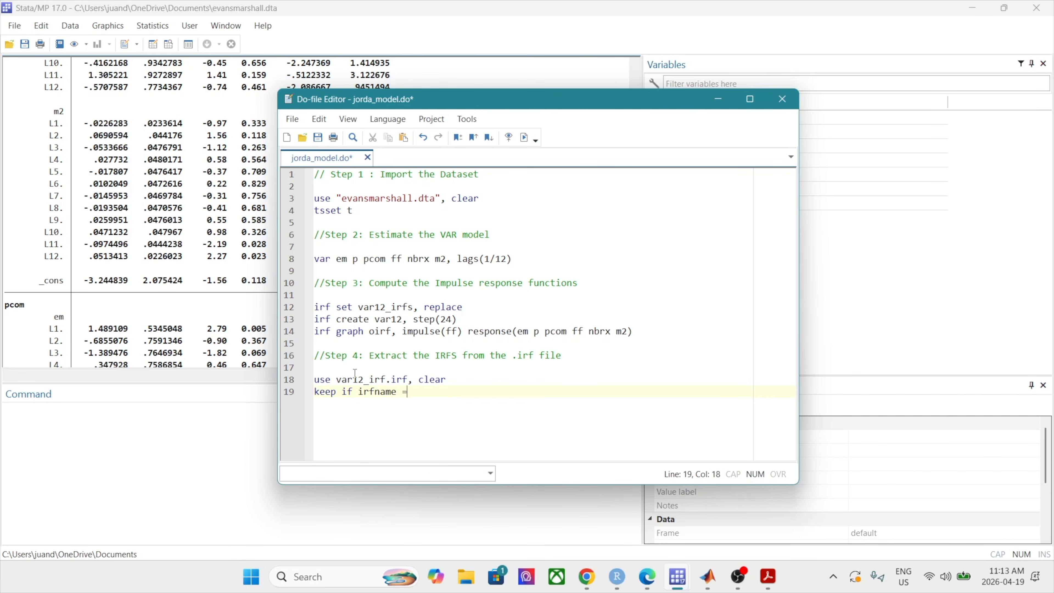
pyautogui.write(' == "var12"')
pyautogui.tripleClick(353, 319)
pyautogui.click(454, 393)
pyautogui.press('Return')
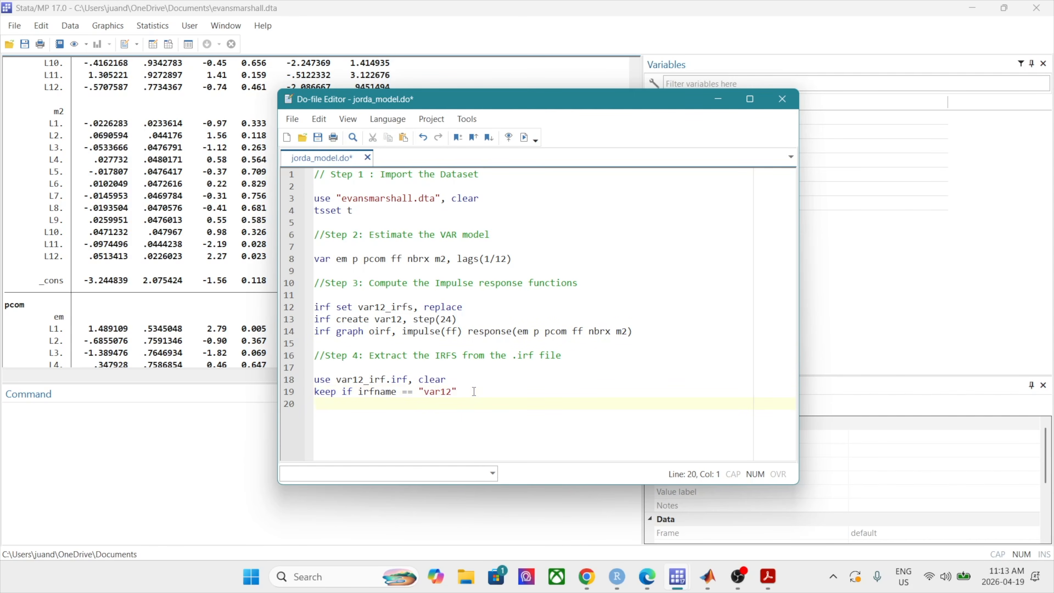
pyautogui.write('keep if impulse')
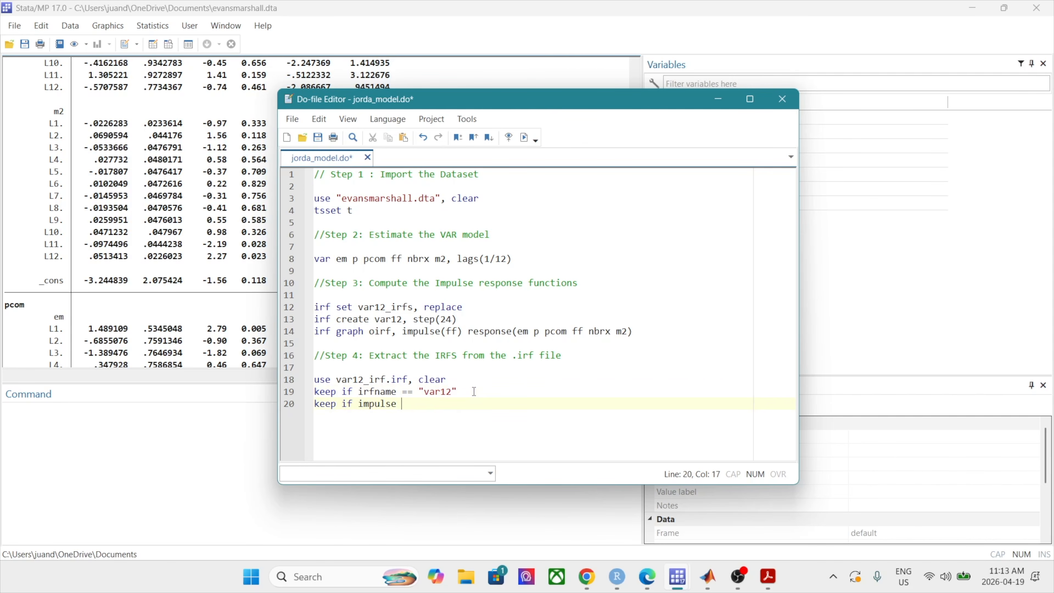
pyautogui.write(' == "ff')
pyautogui.press('Return')
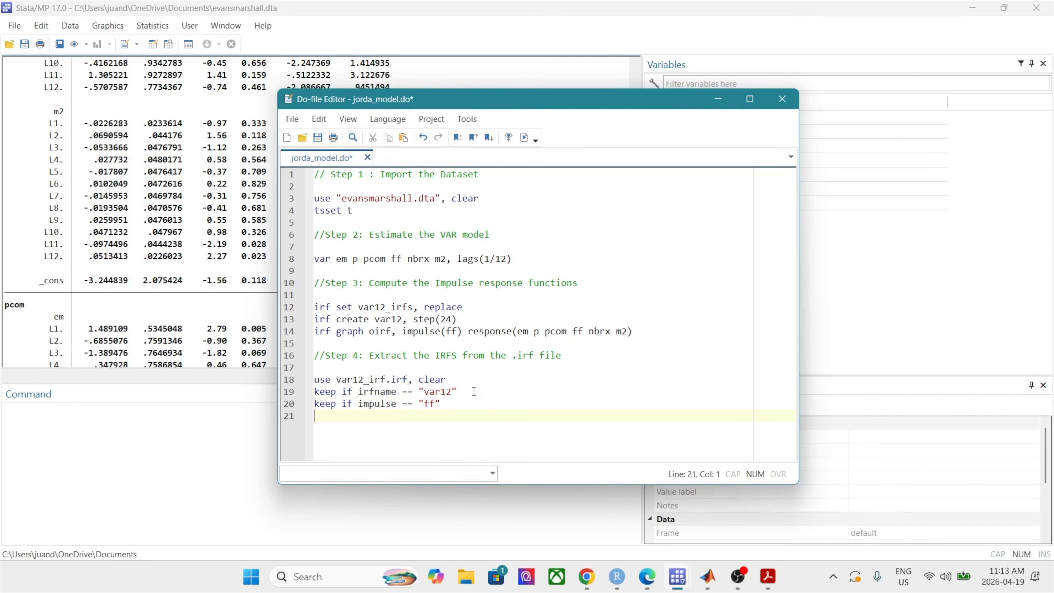
# Add the line "keep response step oirf stdoirf" to retain only those four variables
pyautogui.write('keep')
pyautogui.write('response ')
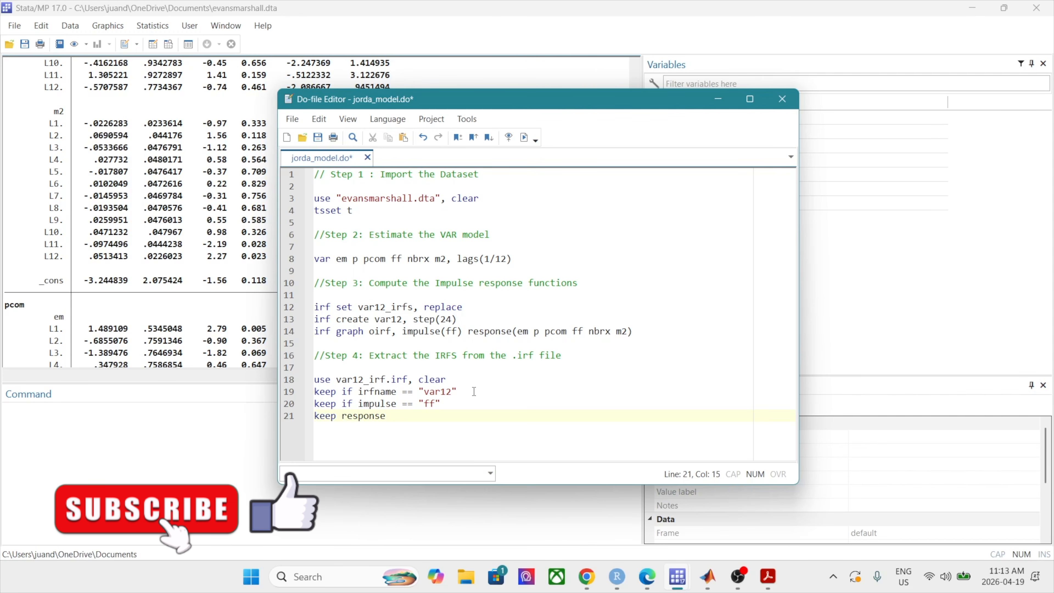
pyautogui.write('step oirf stdo')
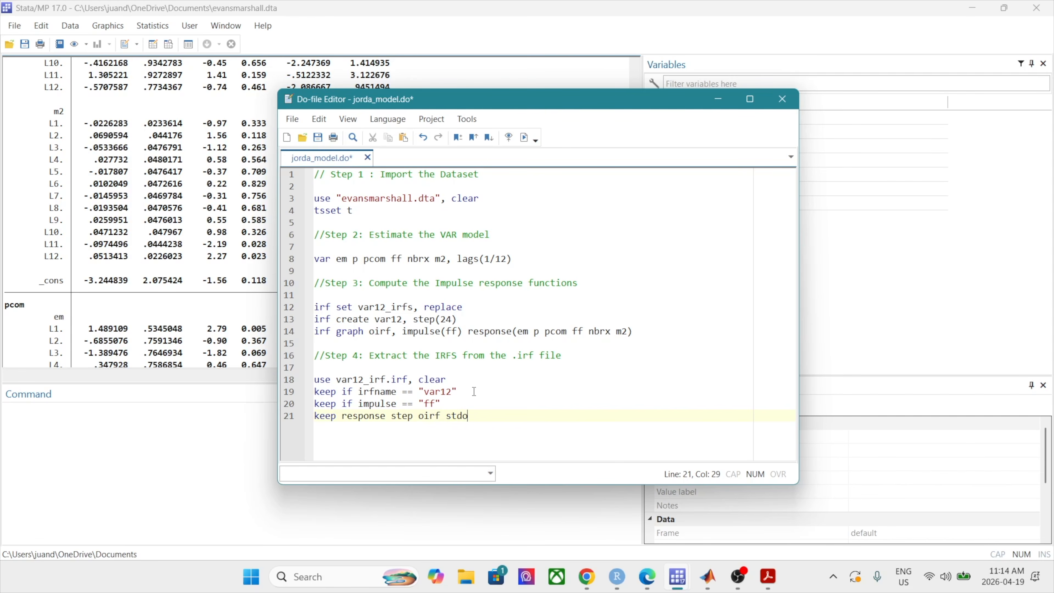
pyautogui.write('irf')
pyautogui.moveTo(512, 414); pyautogui.dragTo(312, 379)
pyautogui.click(501, 418)
# After a blank line, add the upper bound command "gen hi = oirf + 2*stdoirf"
pyautogui.press('Return')
pyautogui.press('Return')
pyautogui.write('gen hi = oirf +')
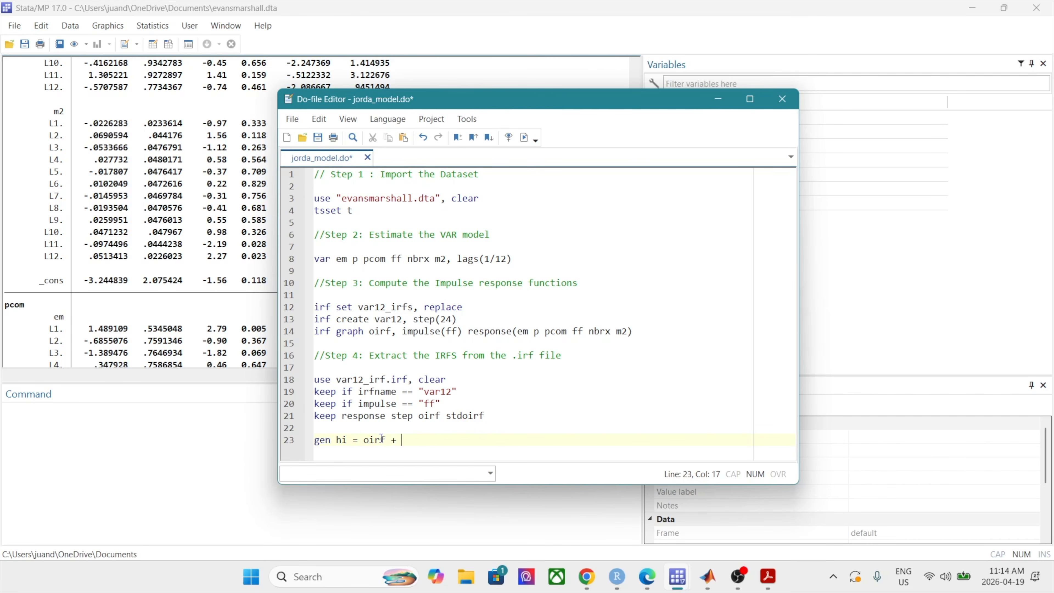
pyautogui.write('2*stdoirf')
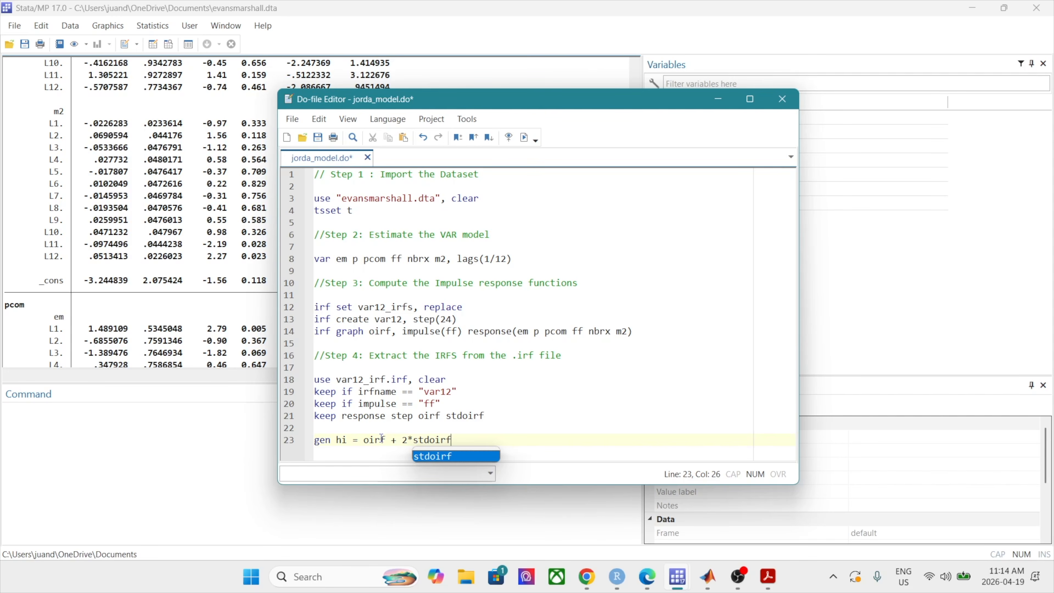
pyautogui.click(481, 439)
# Add the lower bound command "gen lo = oirf - 2*stdoirf" on the following line
pyautogui.press('Return')
pyautogui.write('gen ')
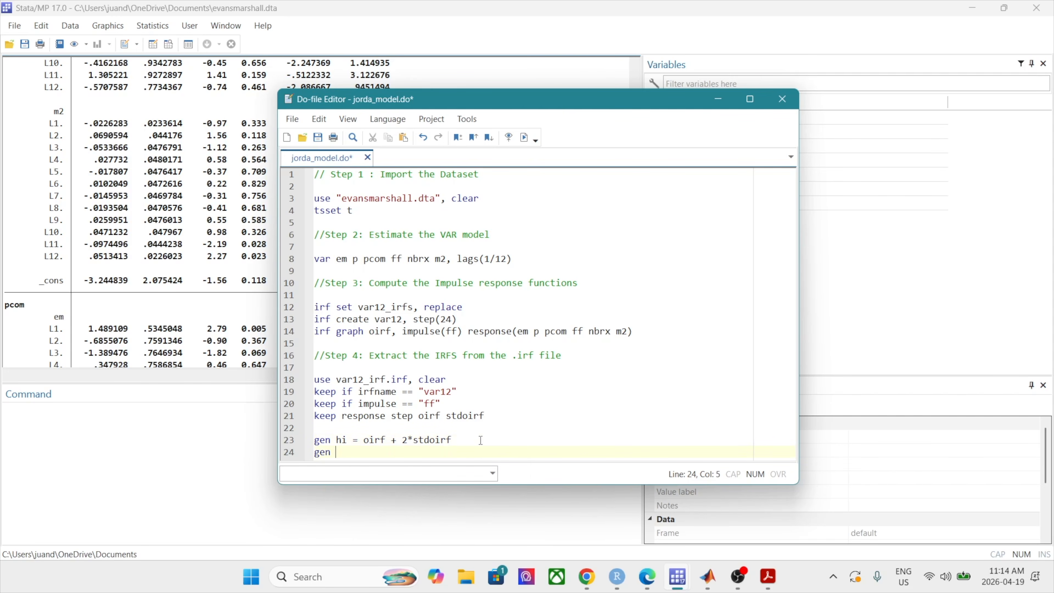
pyautogui.write('lo = oirf - 2*stdoirf')
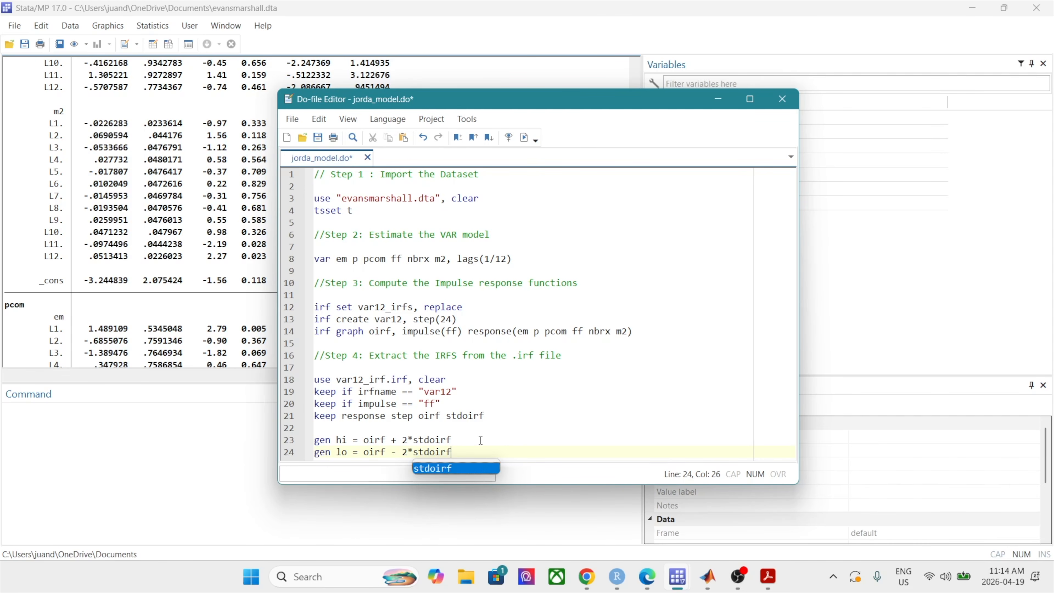
pyautogui.click(504, 432)
pyautogui.click(483, 452)
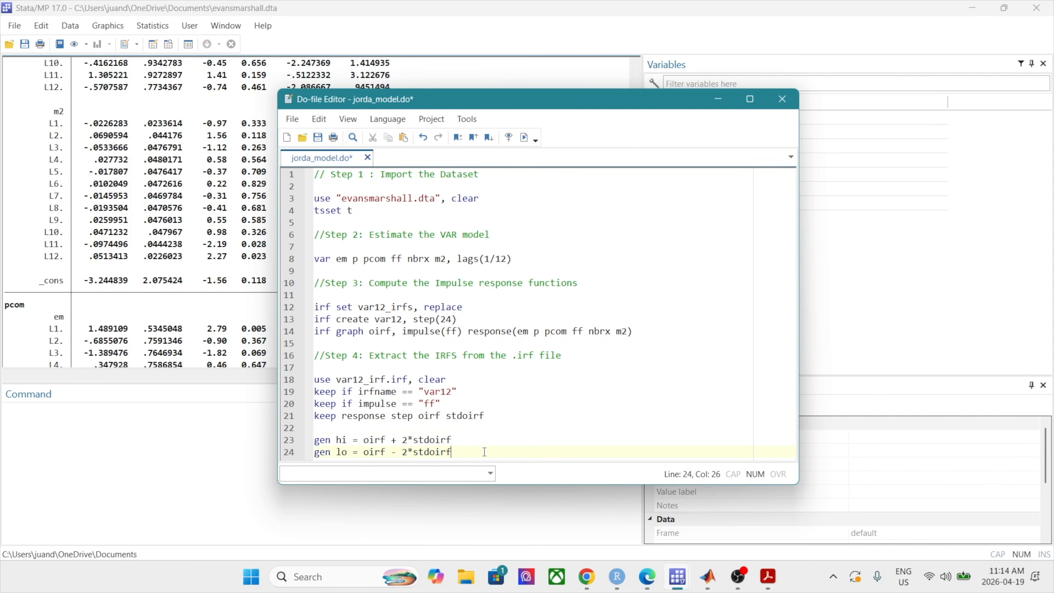
# Try to run the Step 4 lines, from the use command through gen lo
pyautogui.moveTo(484, 452); pyautogui.dragTo(304, 382)
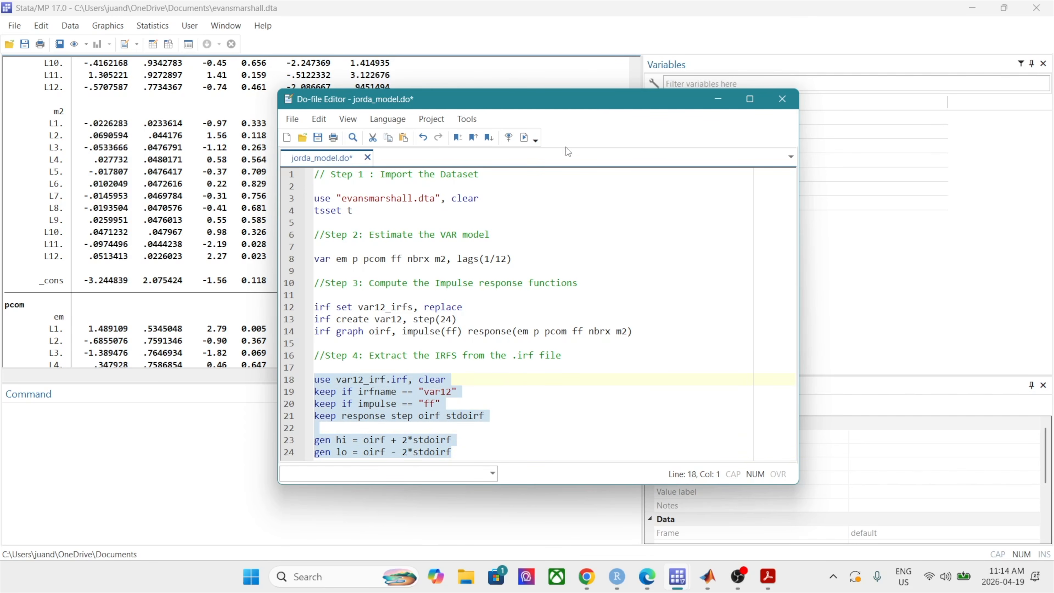
pyautogui.click(524, 137)
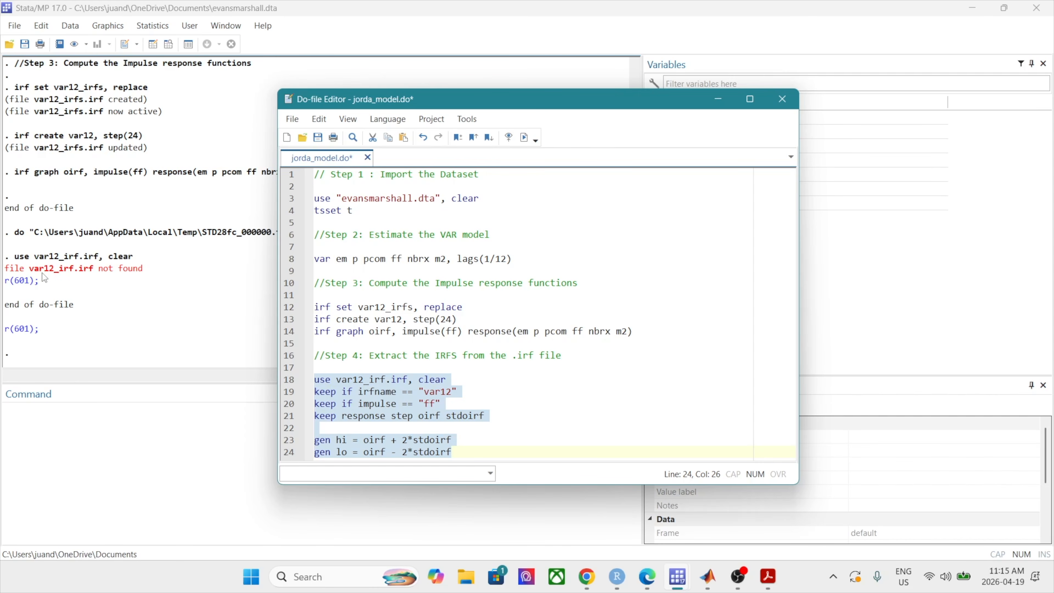
# Correct the file name in the Step 4 use command to var12_irfs.irf and run the block through gen lo
pyautogui.click(496, 380)
pyautogui.moveTo(415, 307); pyautogui.dragTo(397, 308)
pyautogui.click(391, 378)
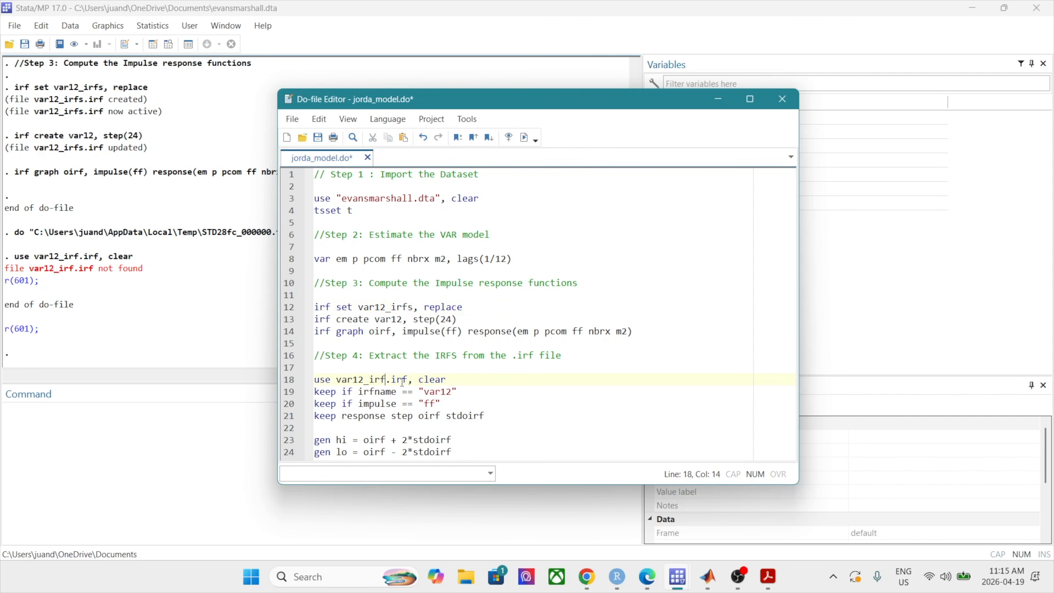
pyautogui.write('s')
pyautogui.moveTo(458, 455); pyautogui.dragTo(305, 384)
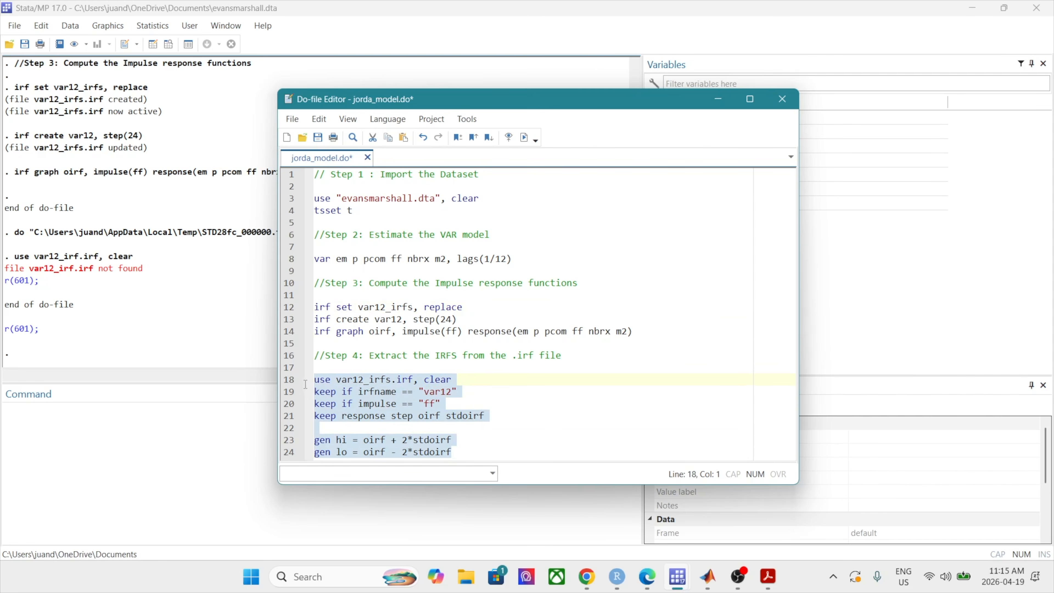
pyautogui.click(525, 137)
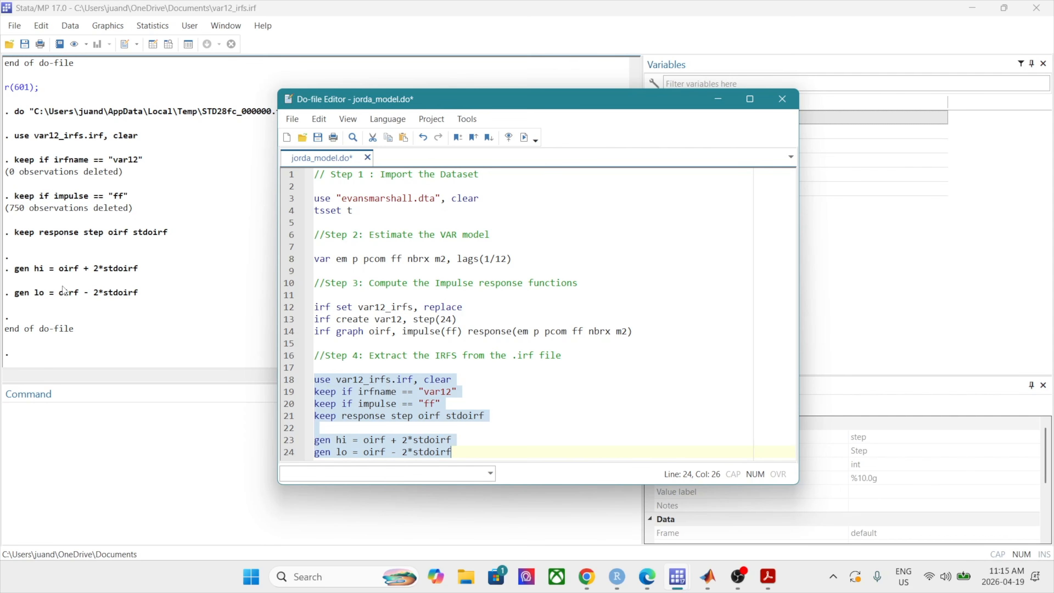
# Examine the Step 5 twoway command's rarea layer, checking the hi and lo bounds and the em response condition
pyautogui.moveTo(628, 101); pyautogui.dragTo(444, 88)
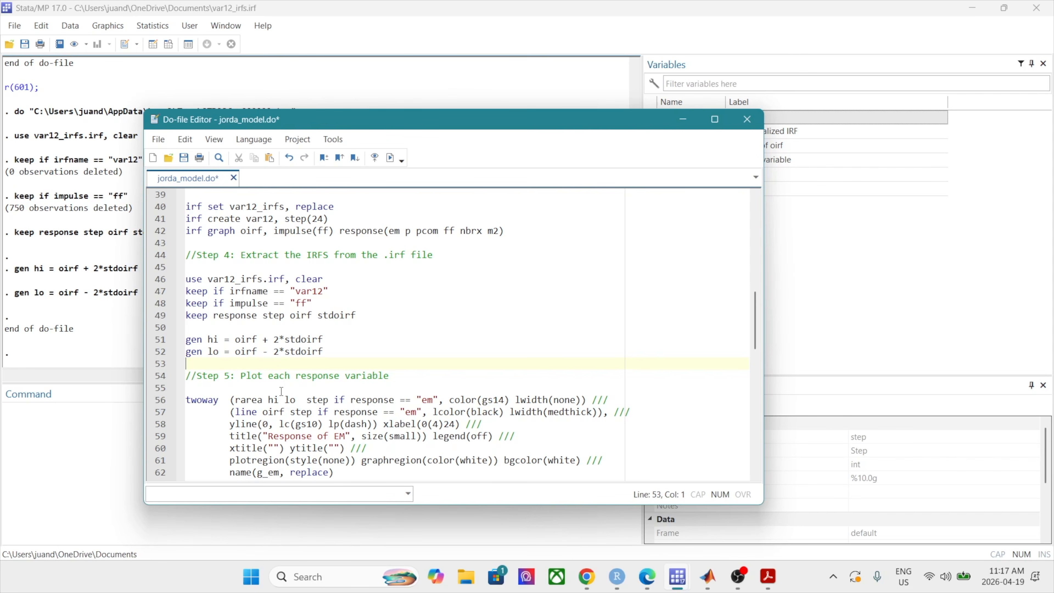
pyautogui.doubleClick(212, 403)
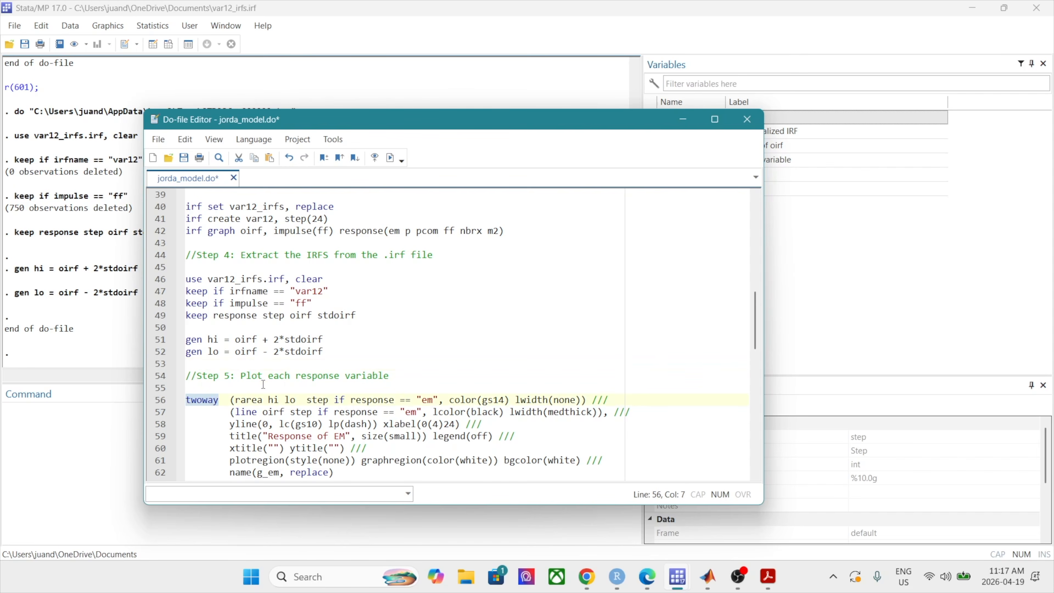
pyautogui.moveTo(235, 401); pyautogui.dragTo(288, 404)
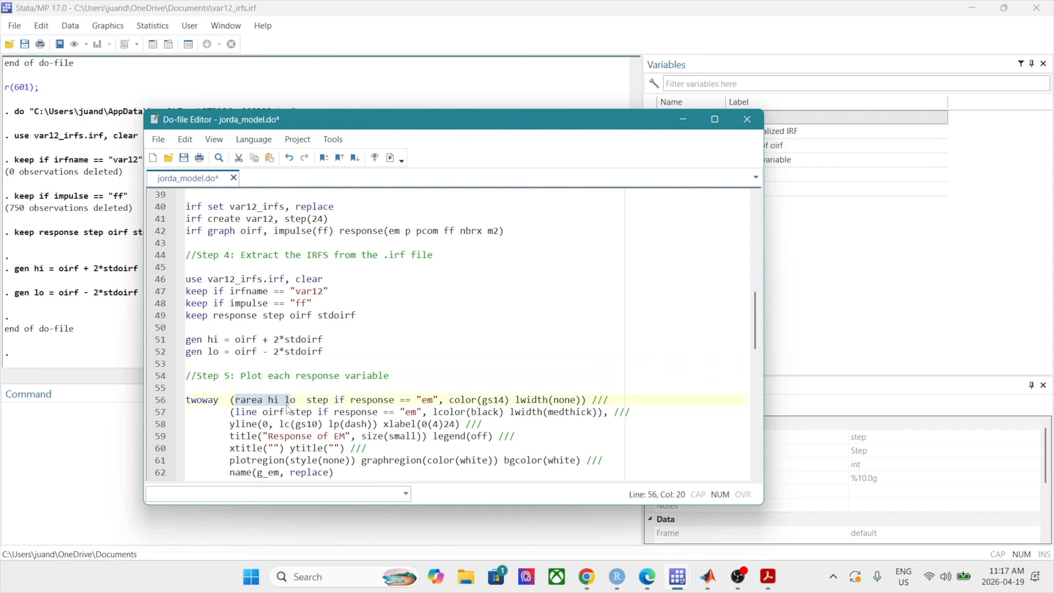
pyautogui.doubleClick(272, 402)
pyautogui.doubleClick(290, 401)
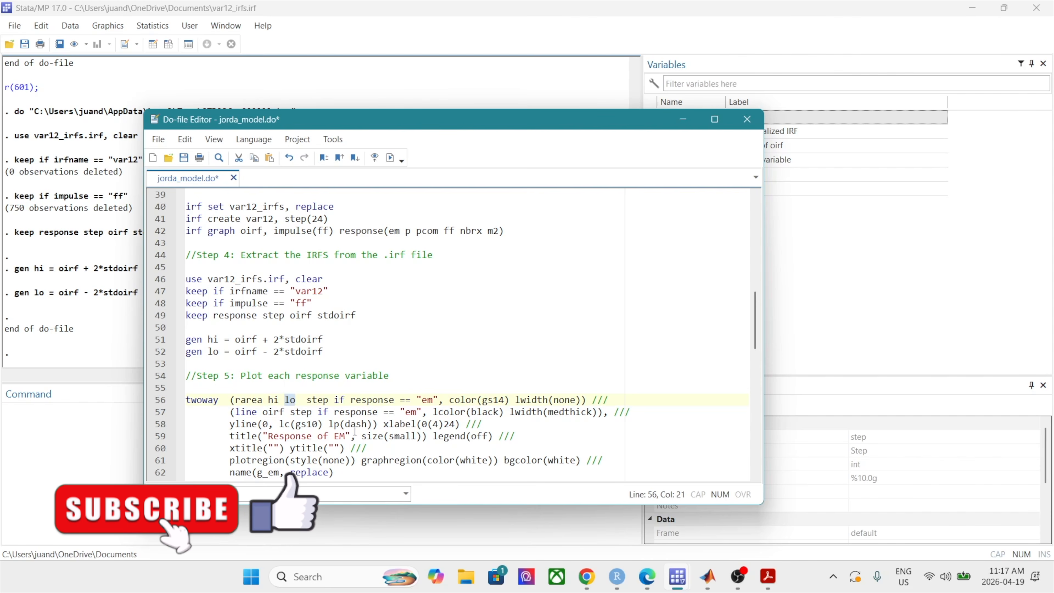
pyautogui.click(427, 400)
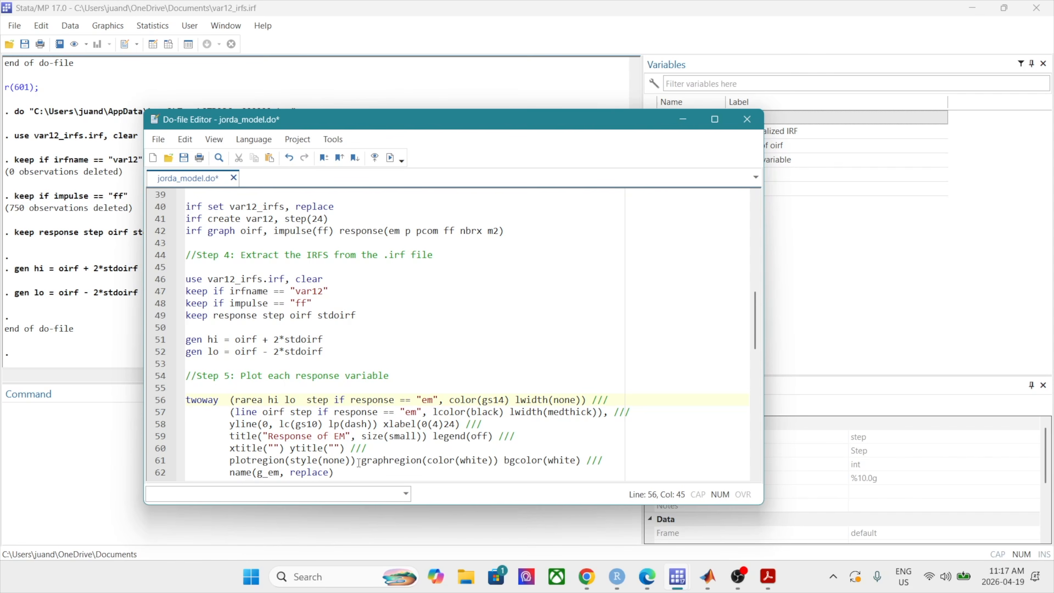
# Examine the em plot's band color, line layer, zero line, title, axis titles, background and graph name options
pyautogui.moveTo(627, 119); pyautogui.dragTo(692, 127)
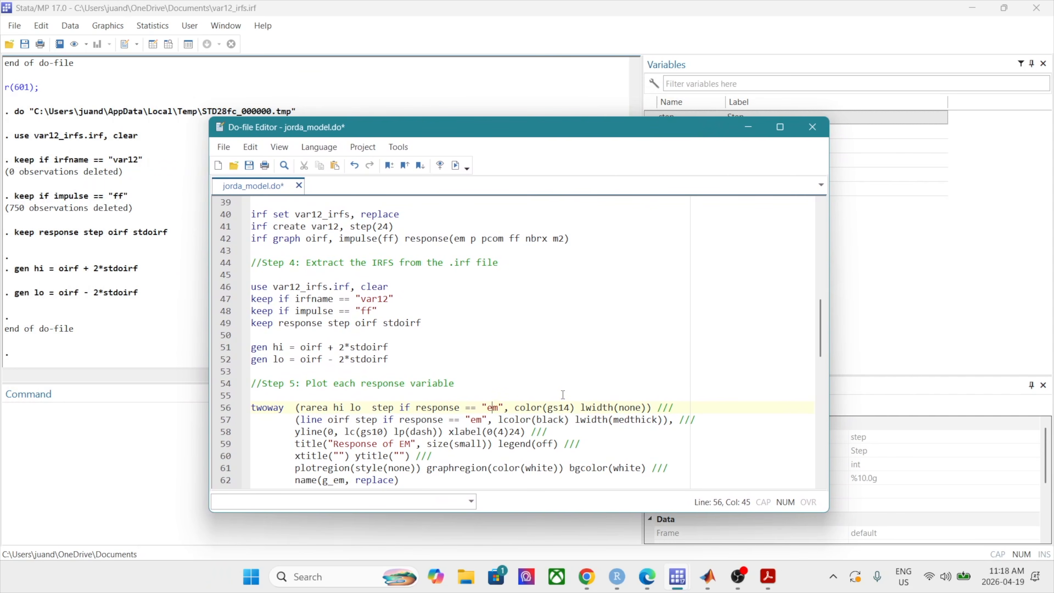
pyautogui.doubleClick(556, 408)
pyautogui.moveTo(301, 419); pyautogui.dragTo(511, 421)
pyautogui.doubleClick(554, 420)
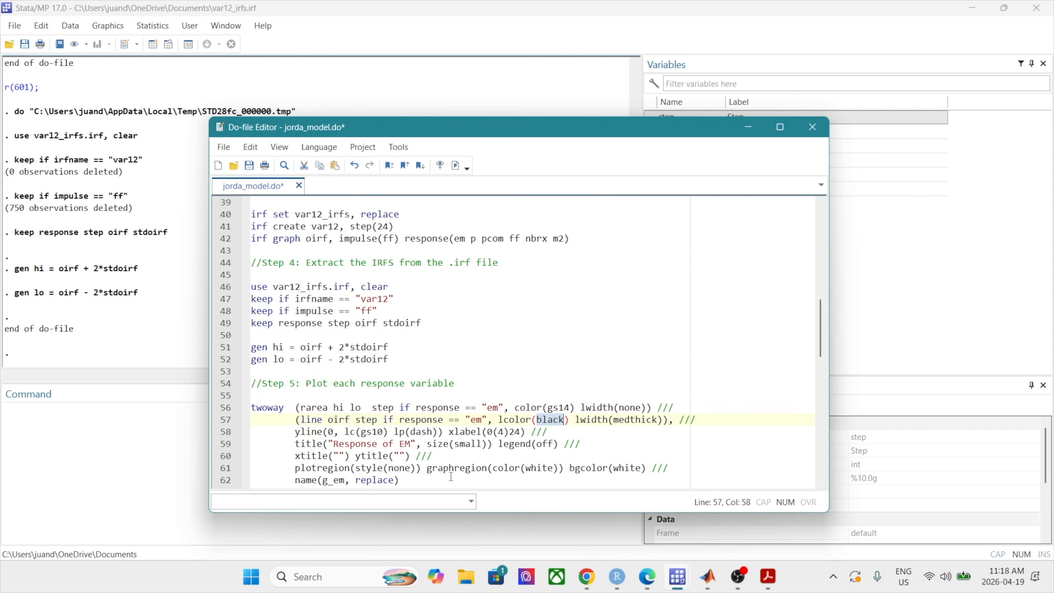
pyautogui.doubleClick(646, 419)
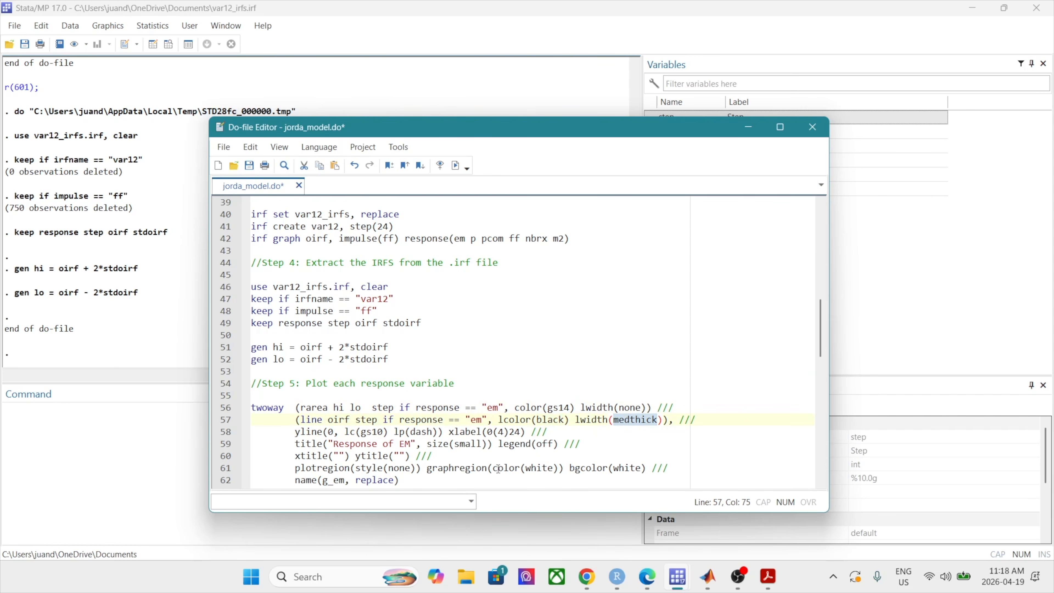
pyautogui.moveTo(295, 432); pyautogui.dragTo(548, 432)
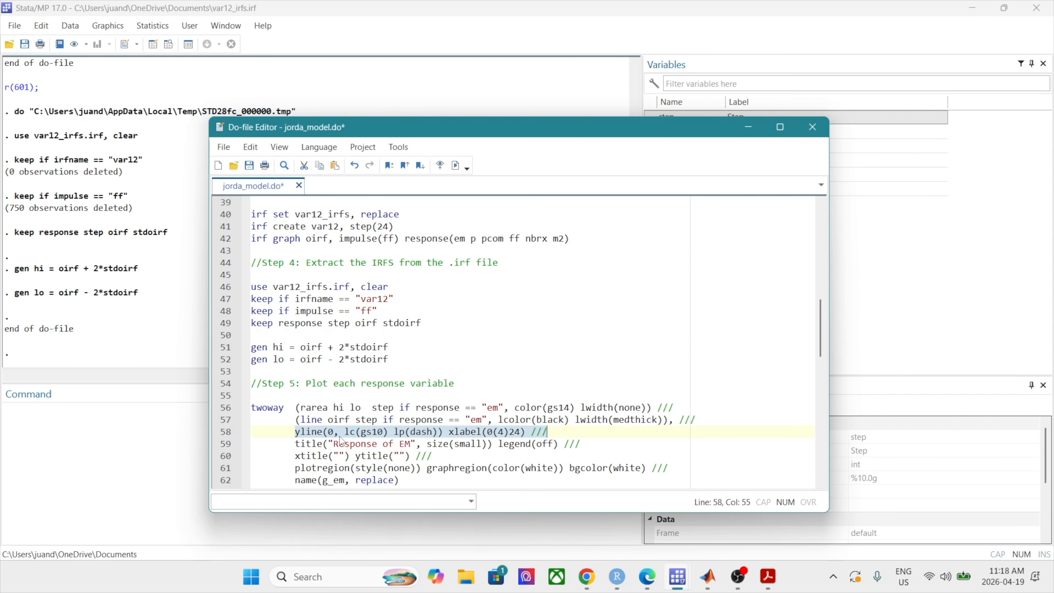
pyautogui.moveTo(308, 443); pyautogui.dragTo(538, 452)
pyautogui.click(396, 454)
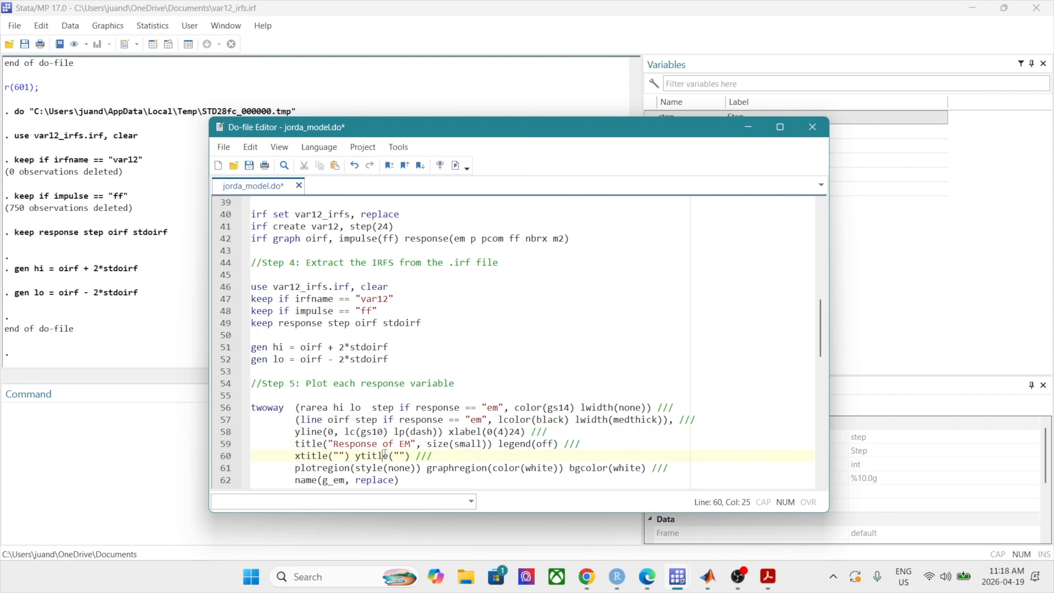
pyautogui.moveTo(571, 471); pyautogui.dragTo(429, 469)
pyautogui.click(415, 482)
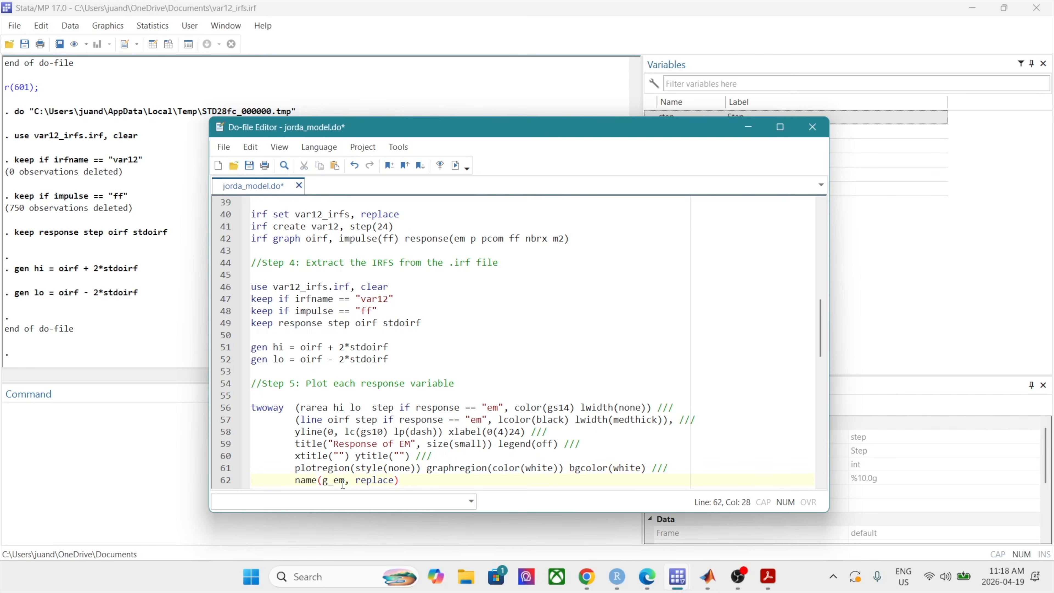
# Run the Step 5 twoway command that plots the em response and names the graph g_em
pyautogui.moveTo(420, 482); pyautogui.dragTo(253, 408)
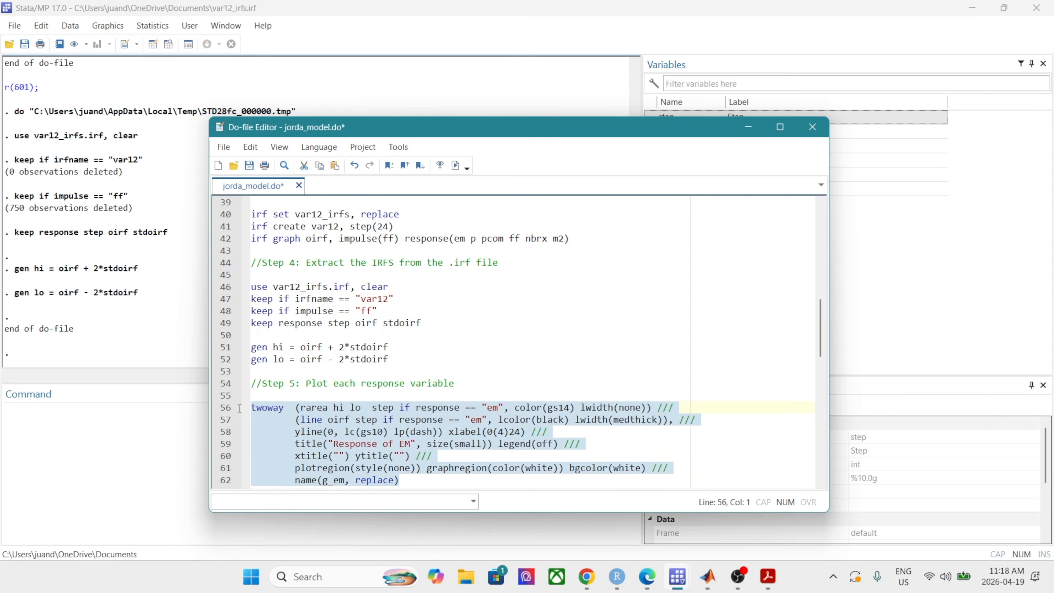
pyautogui.click(457, 165)
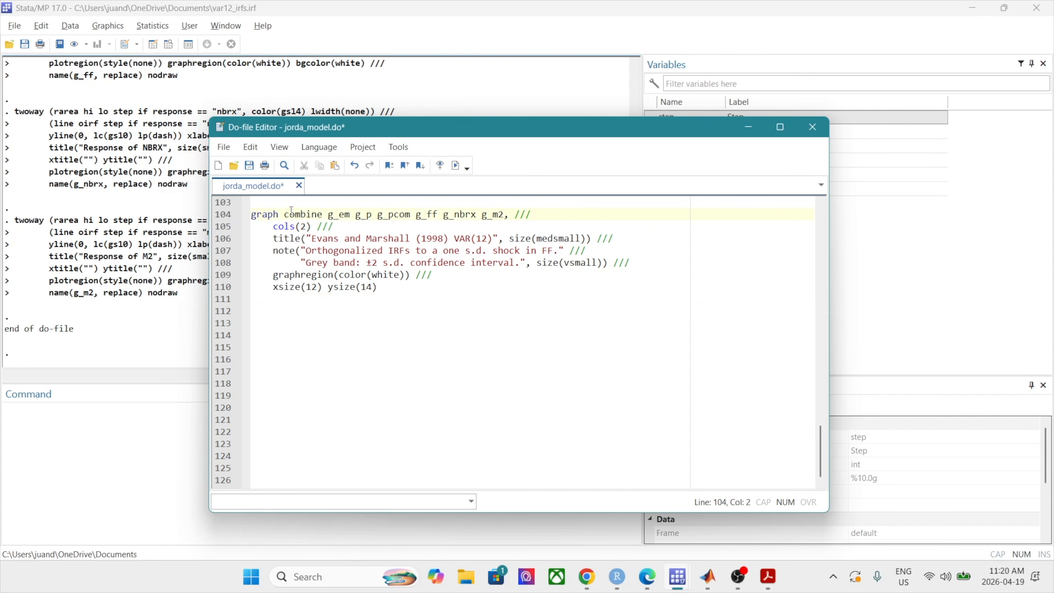
# Run the graph combine command that arranges g_em, g_p, g_pcom, g_ff, g_nbrx and g_m2 in two columns
pyautogui.moveTo(327, 213); pyautogui.dragTo(486, 211)
pyautogui.moveTo(355, 213); pyautogui.dragTo(335, 214)
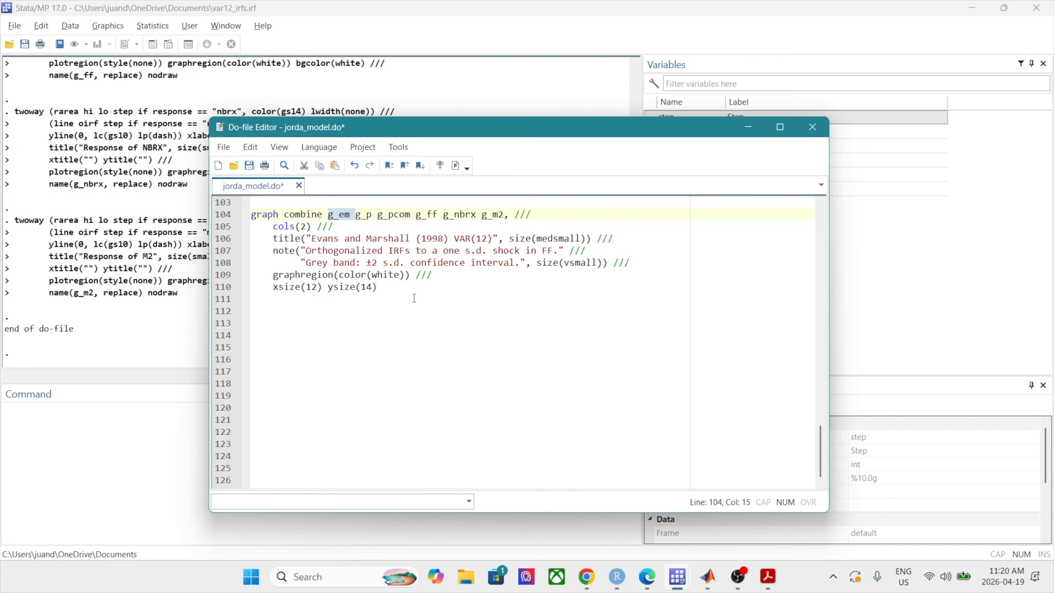
pyautogui.moveTo(356, 215); pyautogui.dragTo(515, 214)
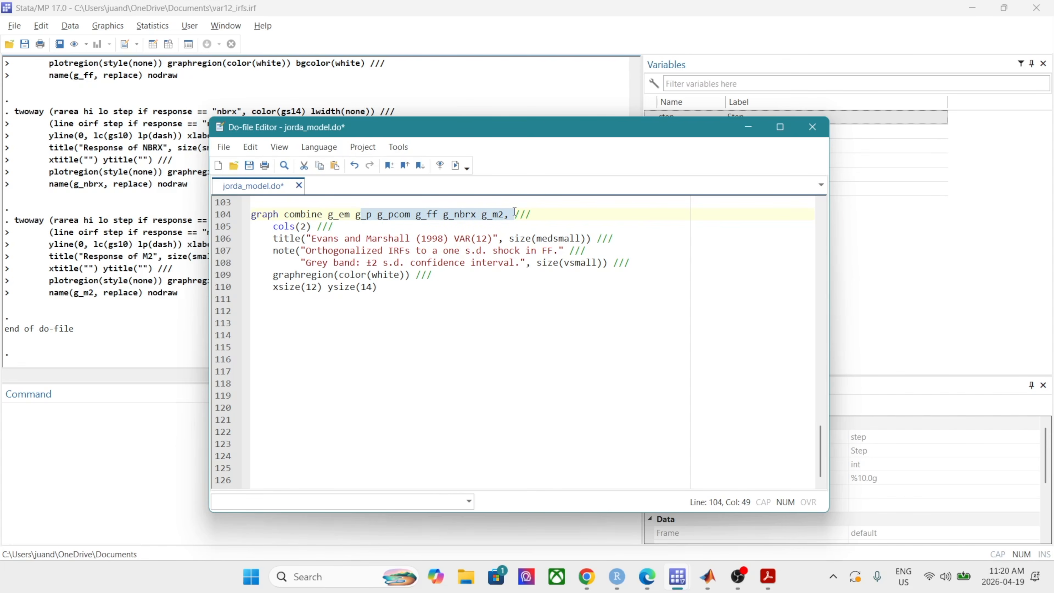
pyautogui.click(472, 347)
pyautogui.moveTo(419, 291); pyautogui.dragTo(235, 222)
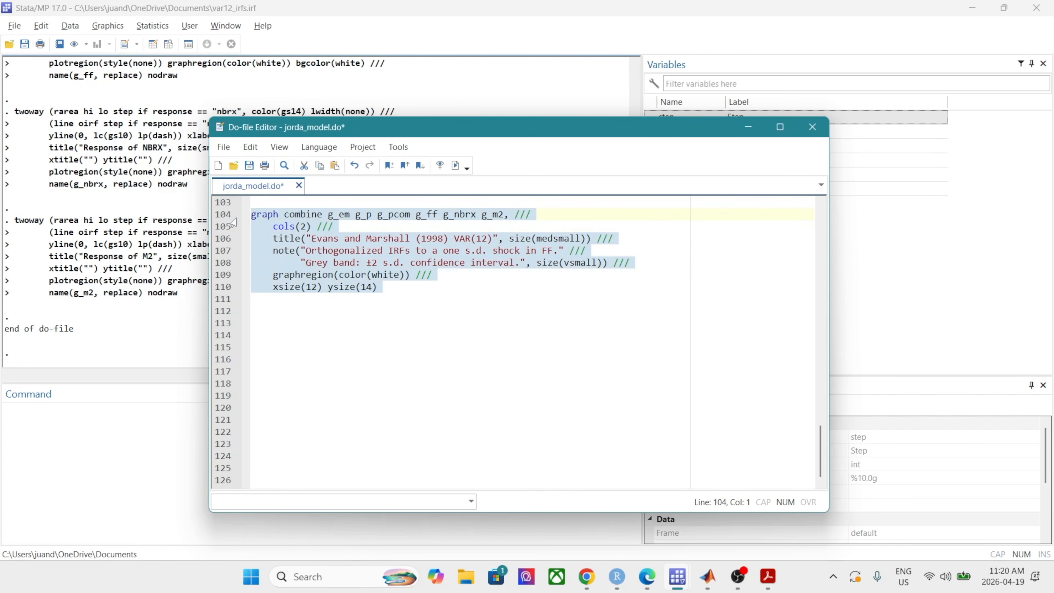
pyautogui.click(455, 165)
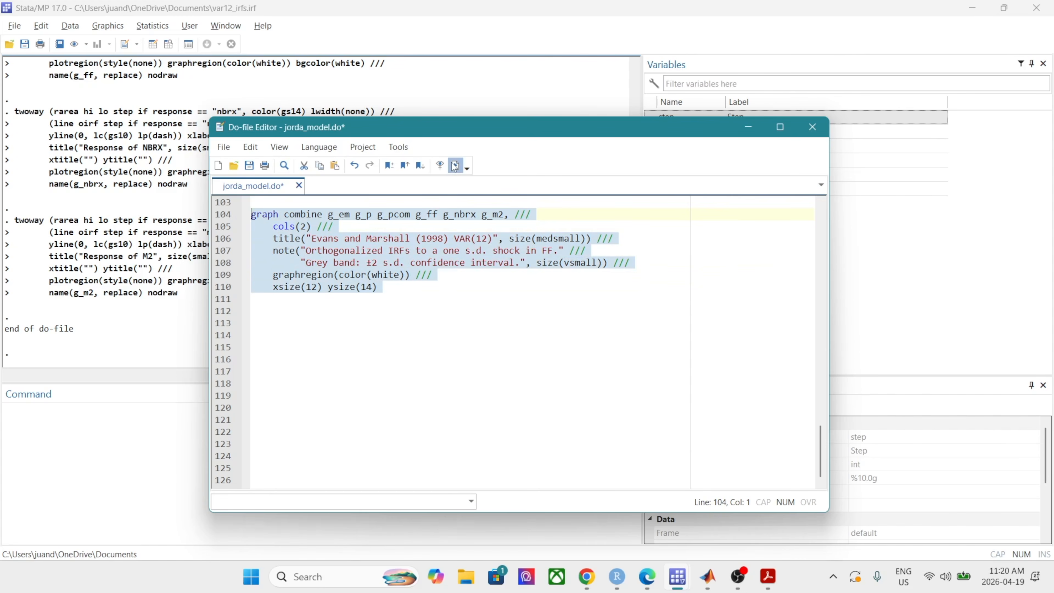